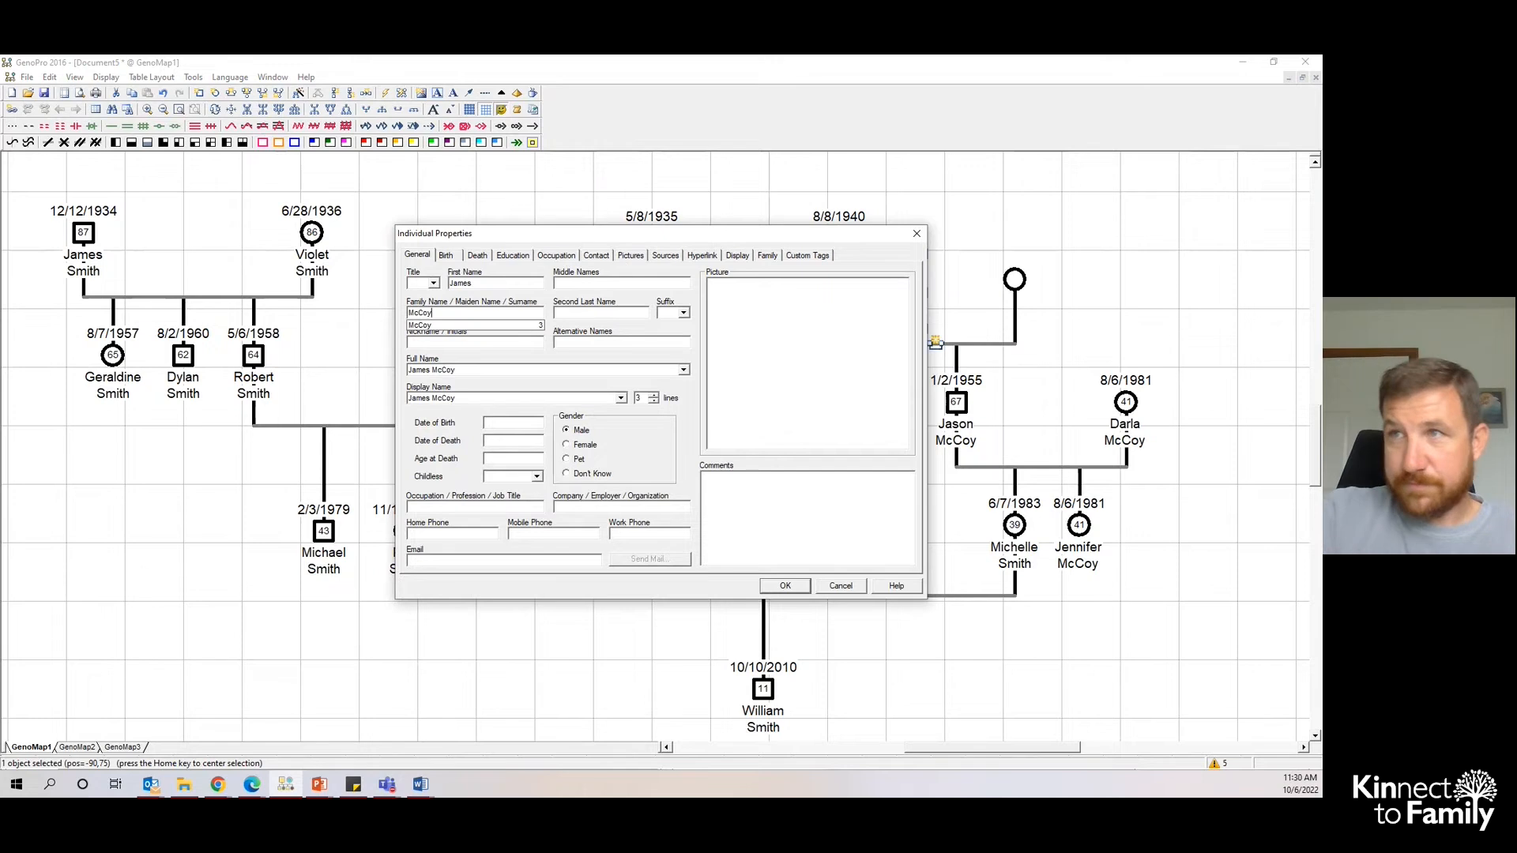
{"action": "left_click", "coordinate": [524, 420]}
{"action": "type", "text": "7/9/60"}
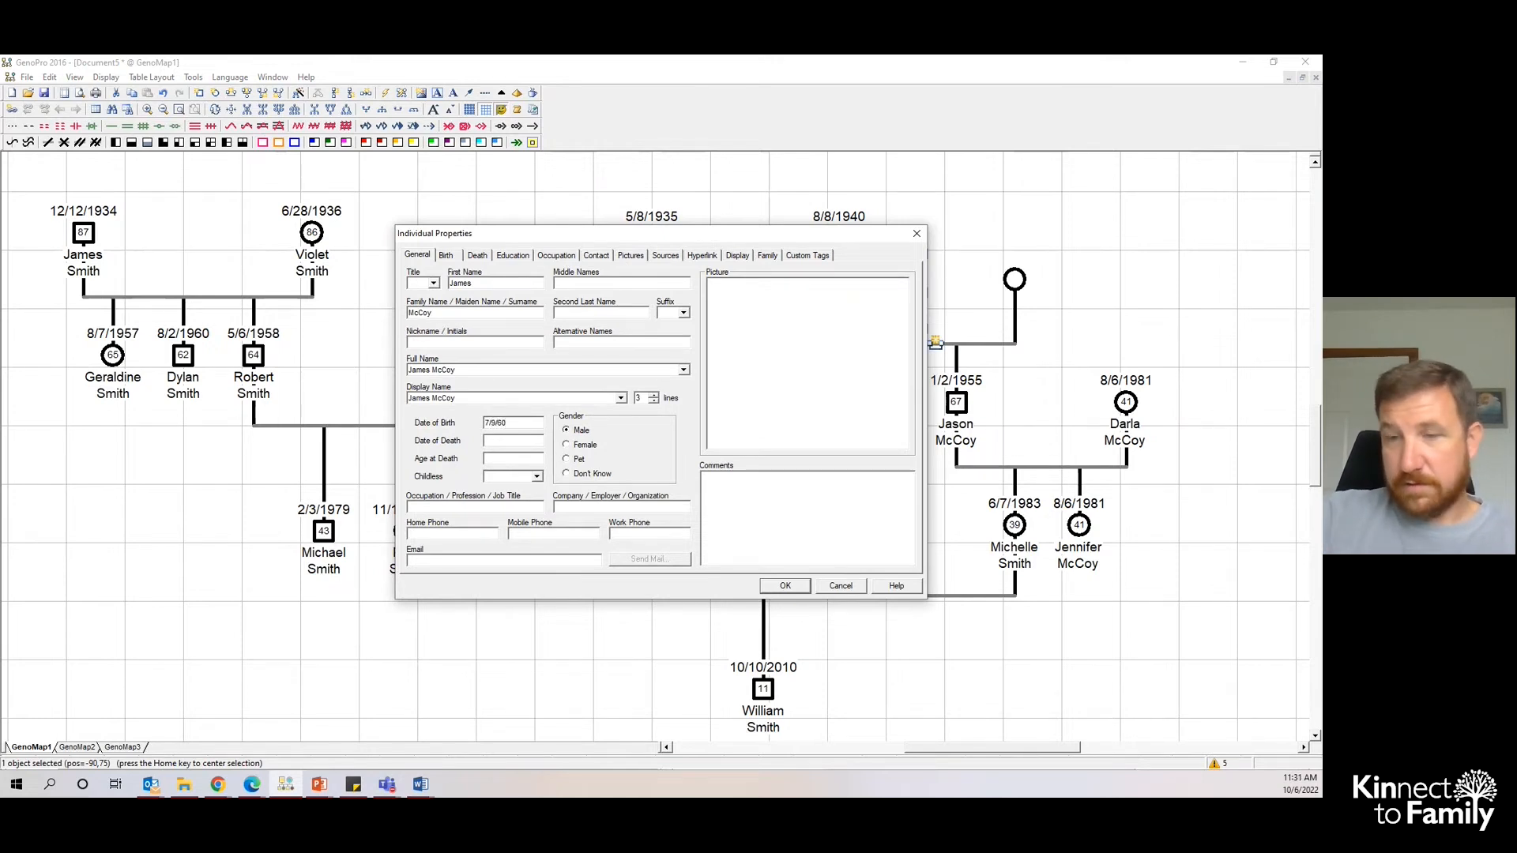
{"action": "key", "text": "BackSpace"}
{"action": "key", "text": "BackSpace"}
{"action": "type", "text": "1930"}
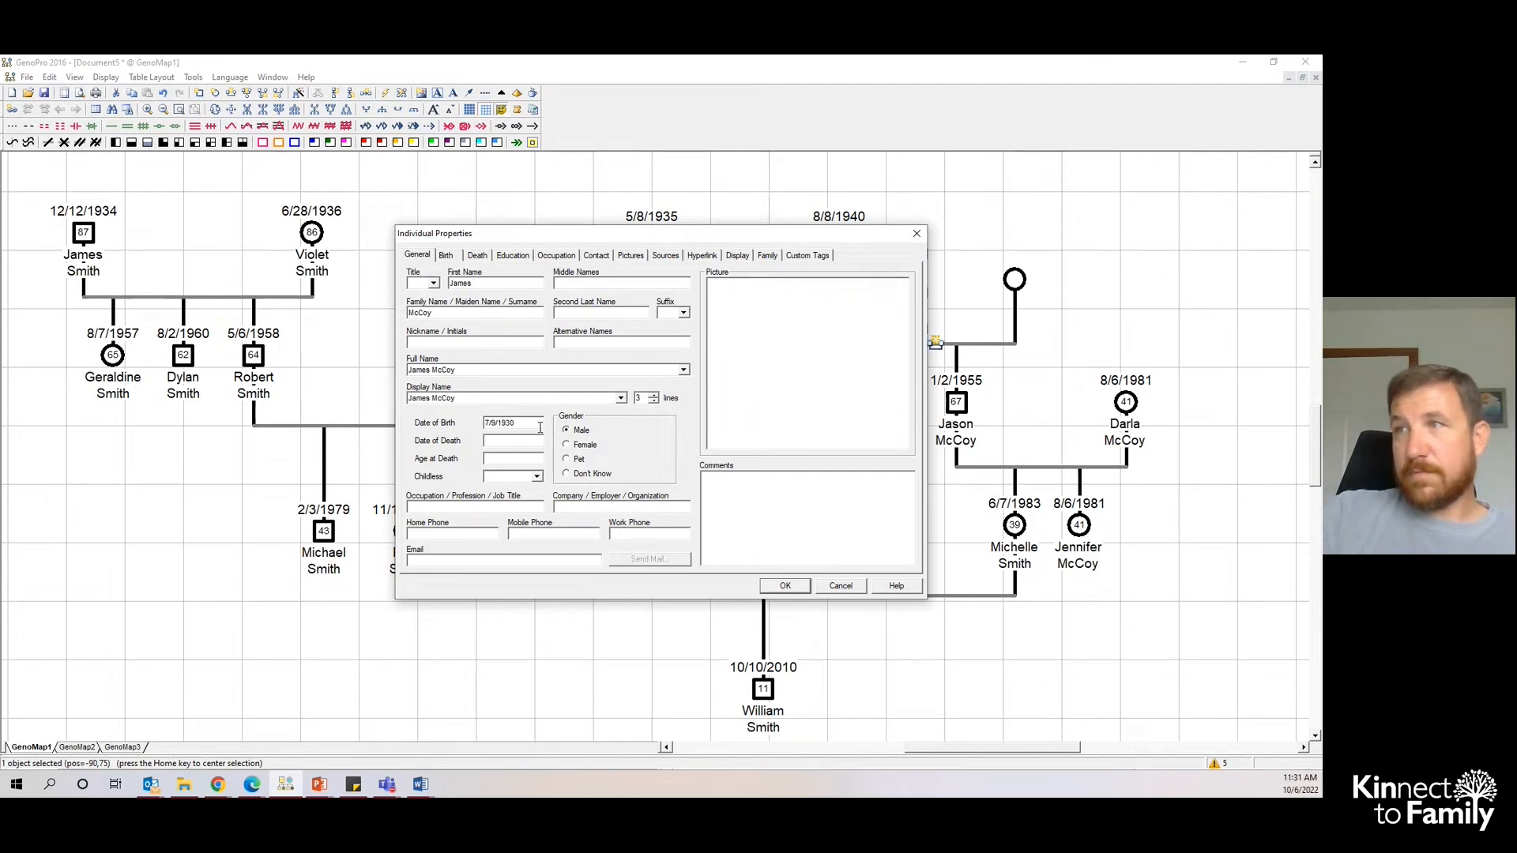
{"action": "left_click", "coordinate": [786, 586]}
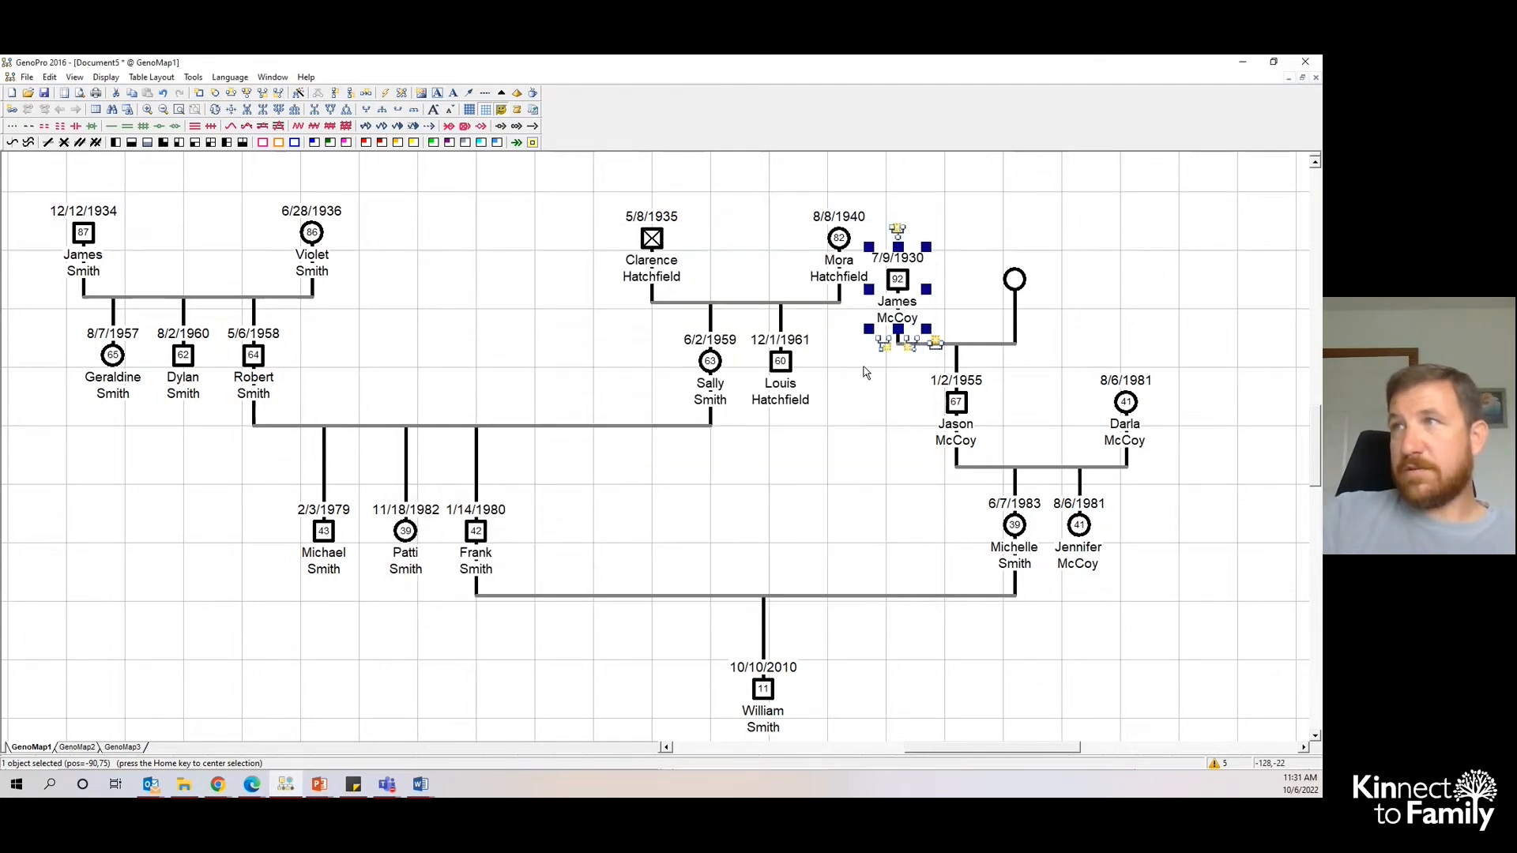
{"action": "left_click", "coordinate": [897, 282]}
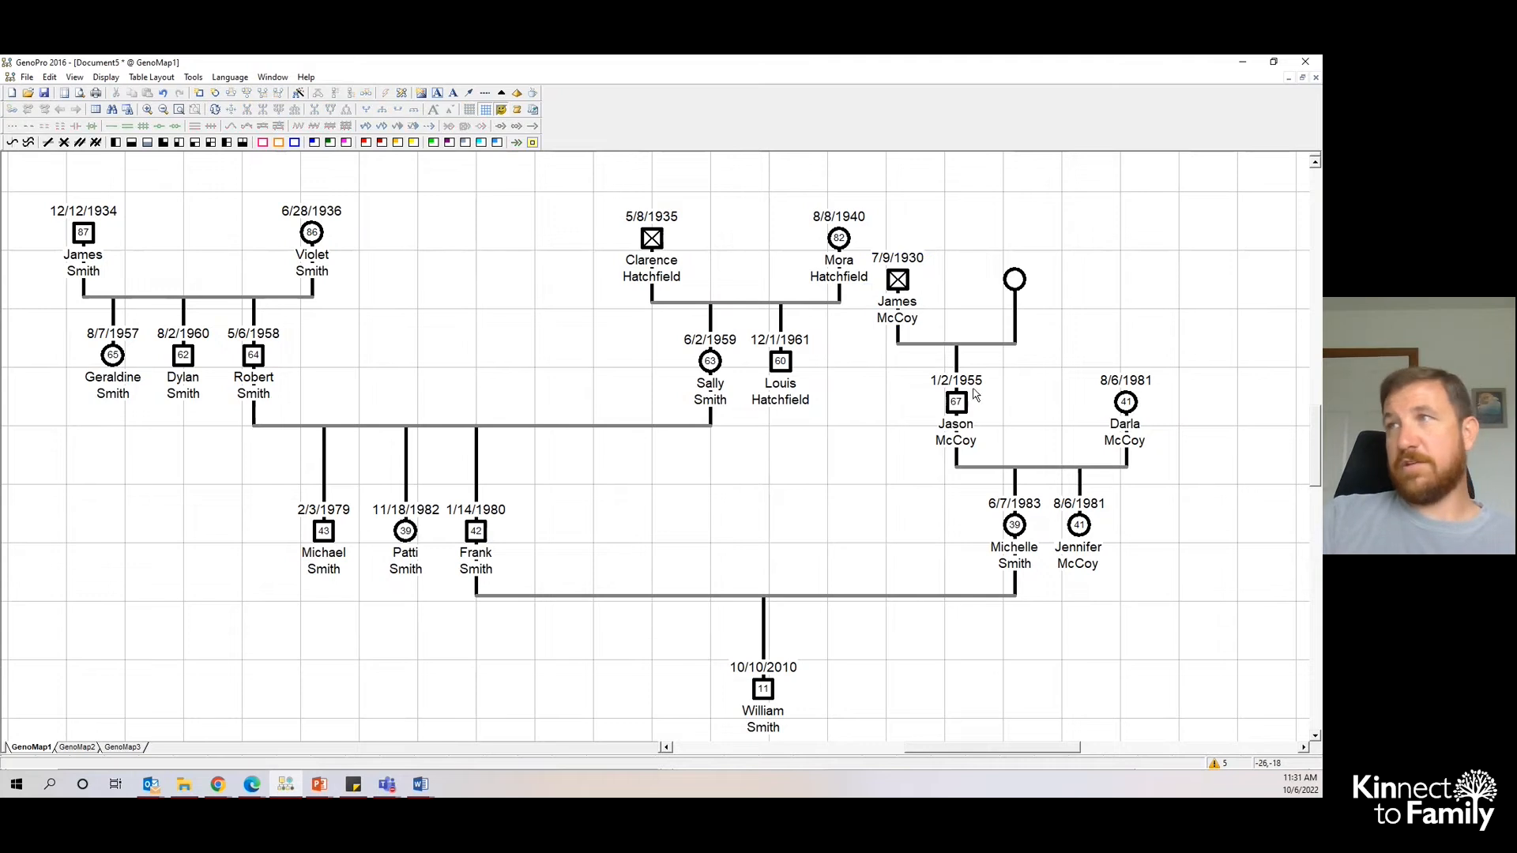
{"action": "left_click", "coordinate": [1016, 280]}
{"action": "double_click", "coordinate": [1016, 280]}
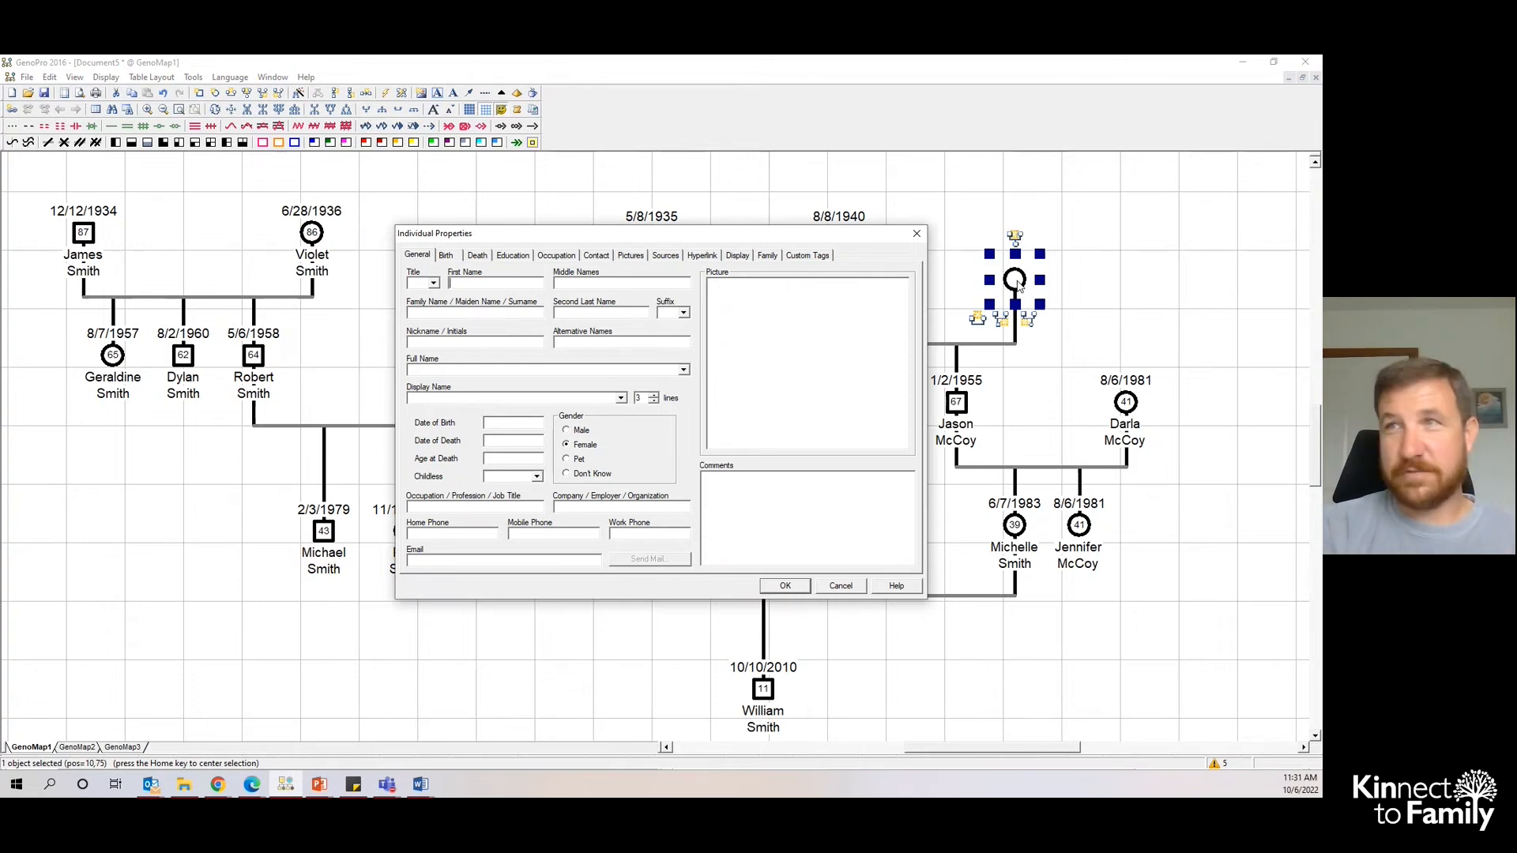
{"action": "key", "text": "Tab"}
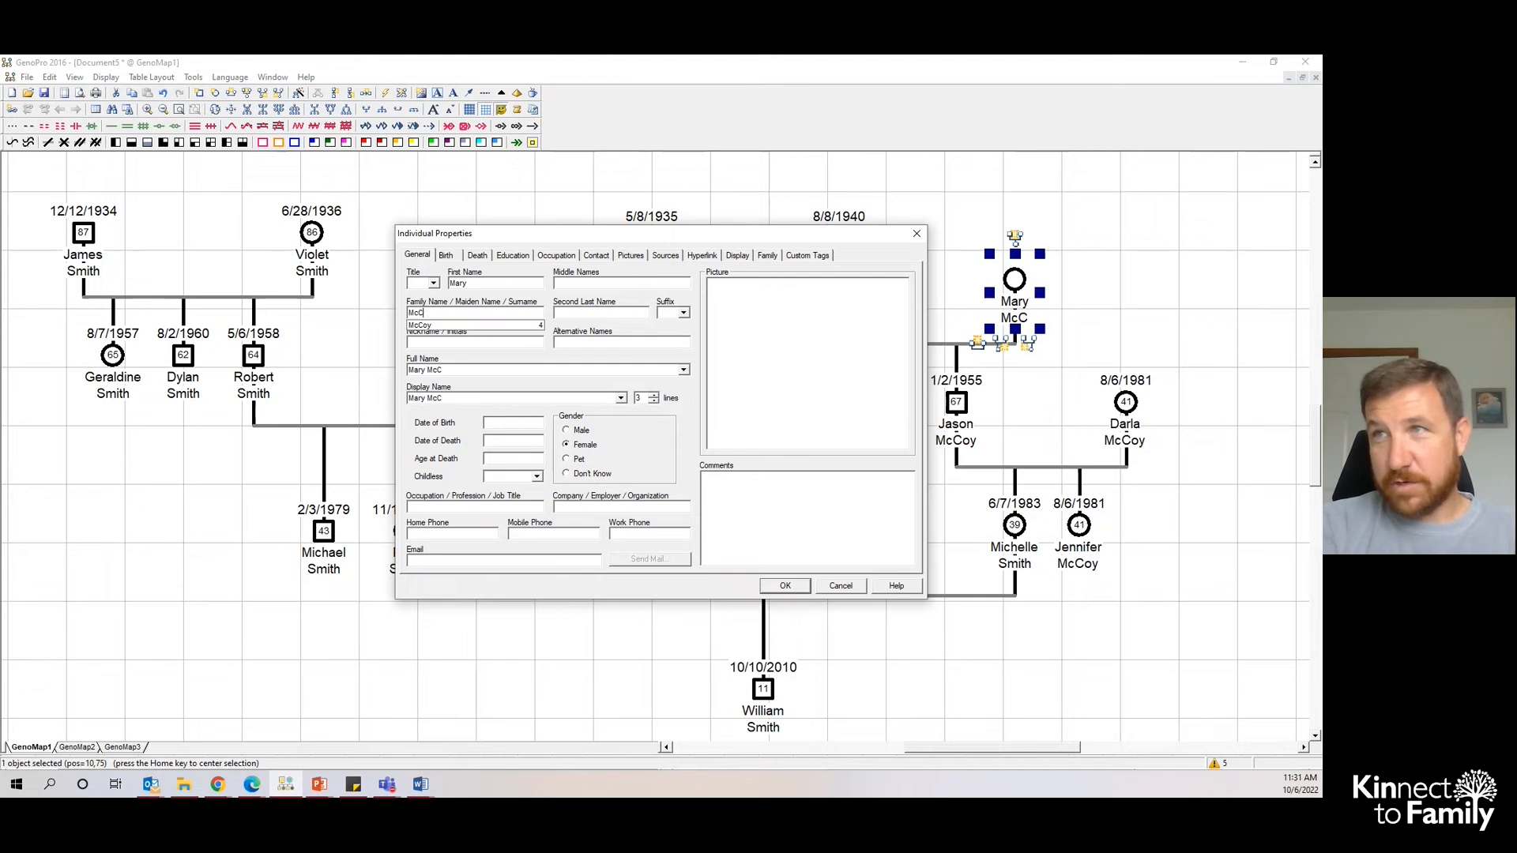
{"action": "left_click", "coordinate": [521, 425]}
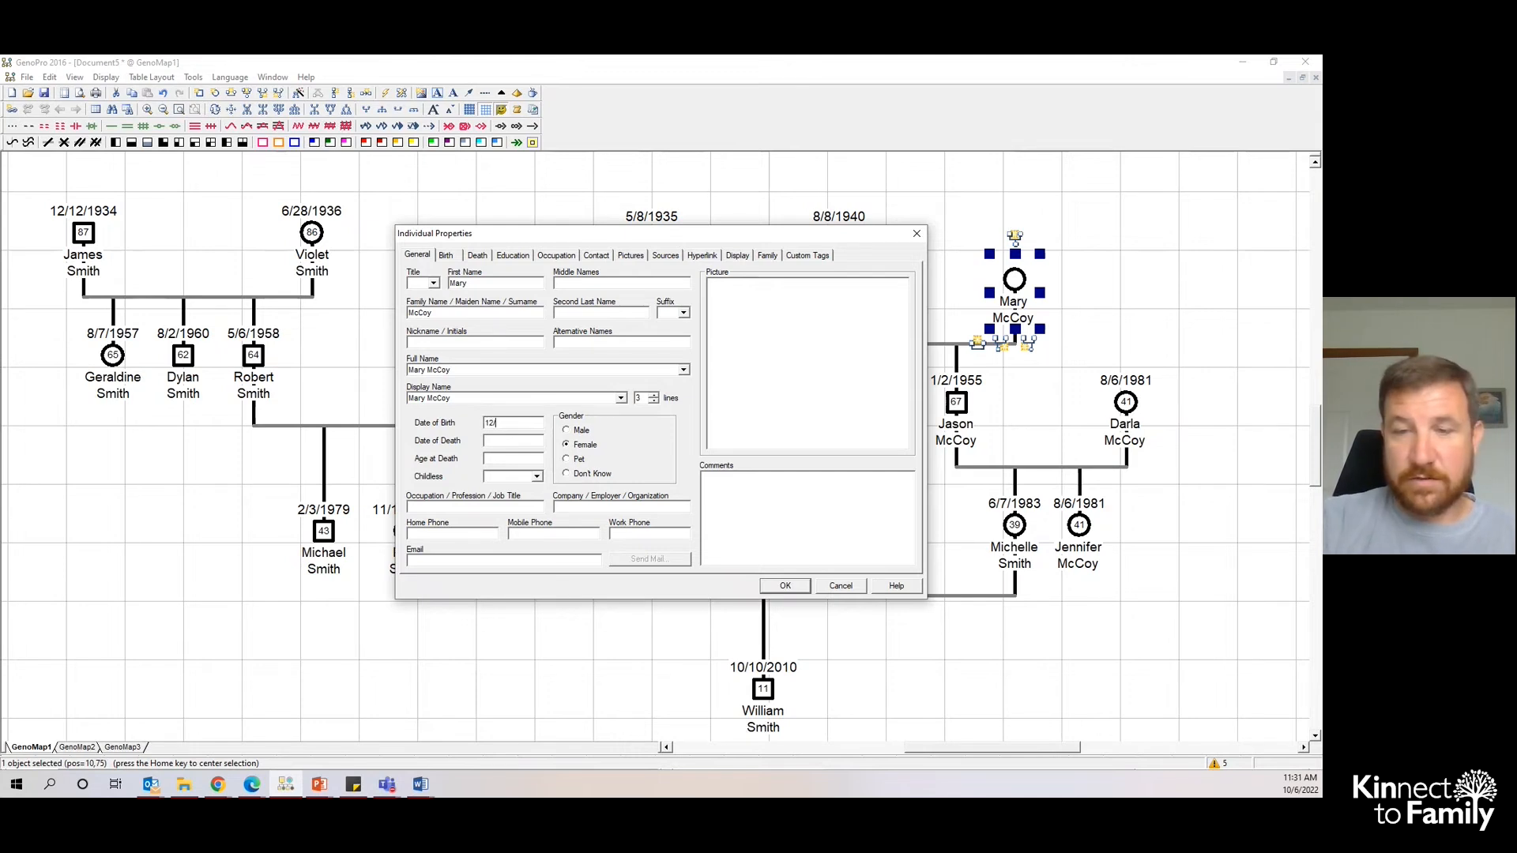
{"action": "type", "text": "12/1/1931"}
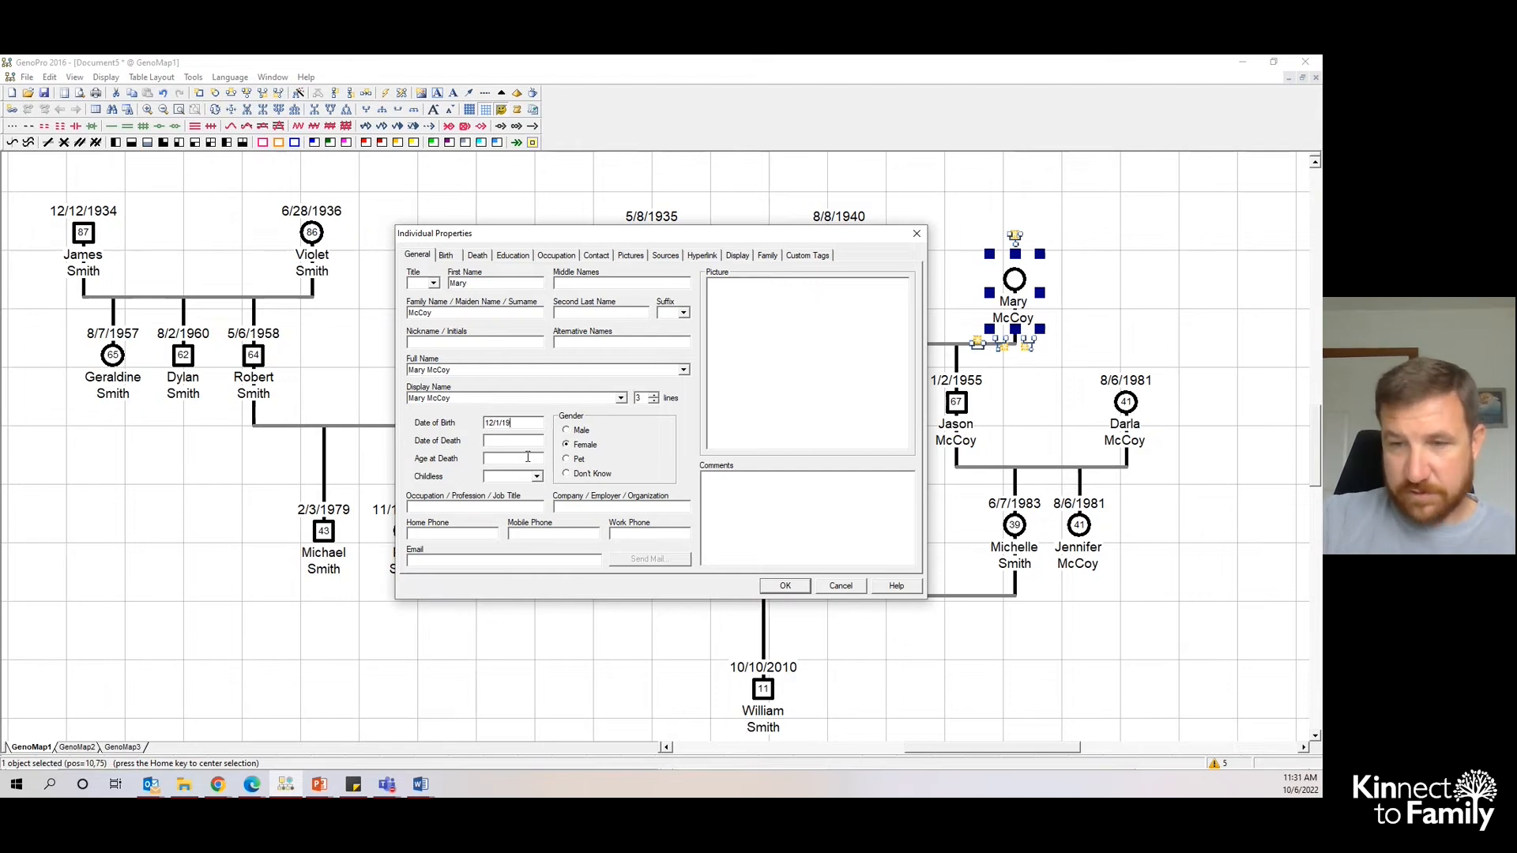
{"action": "left_click", "coordinate": [783, 587]}
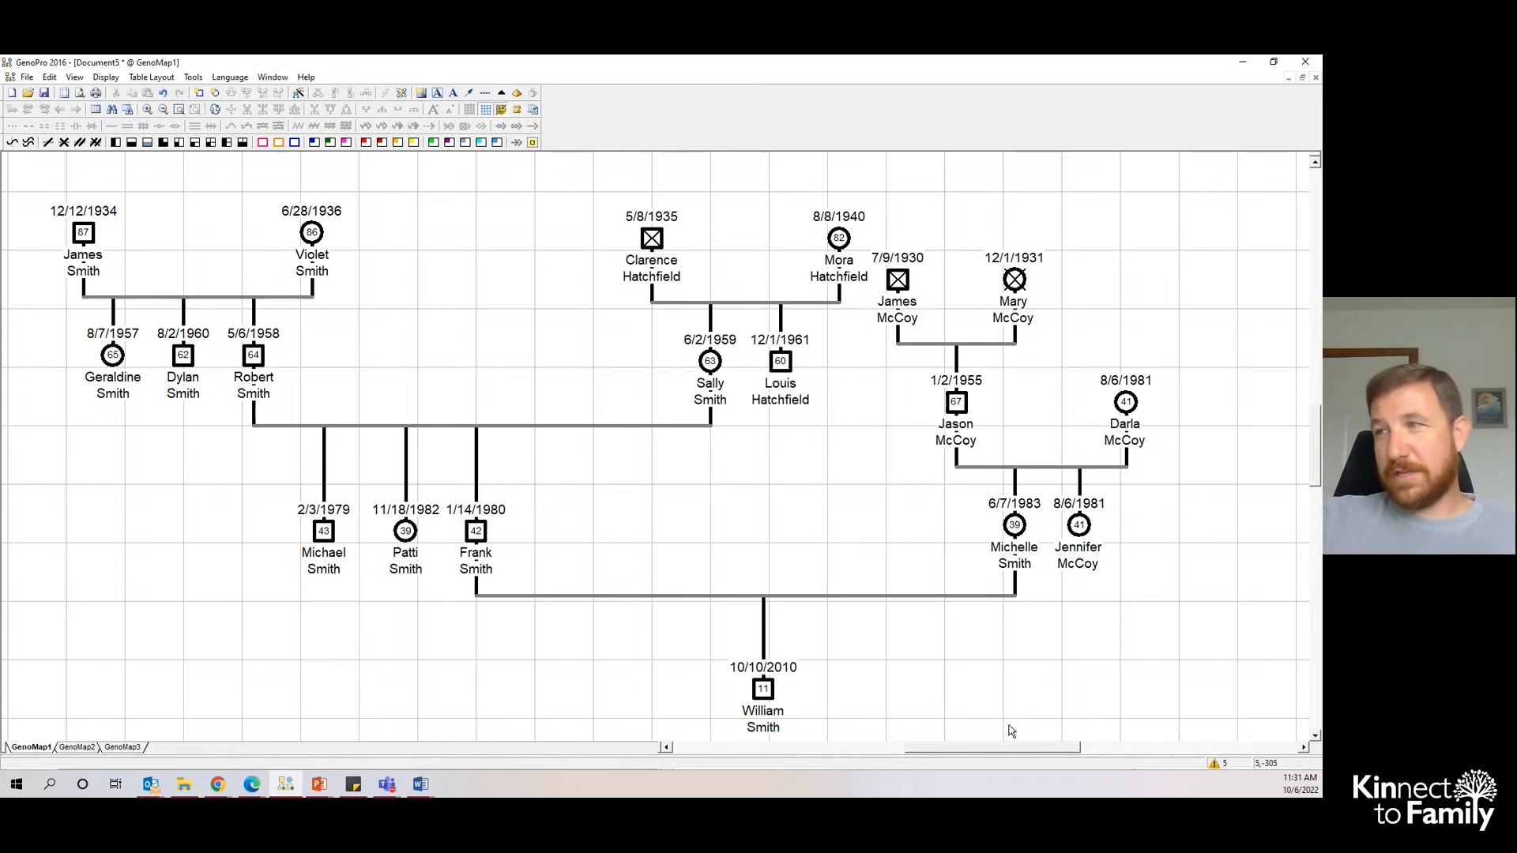
Move the McCoy family branch up so the grandparents line up with the Hatchfield generation.
{"action": "left_click_drag", "start_coordinate": [1008, 751], "coordinate": [1032, 752]}
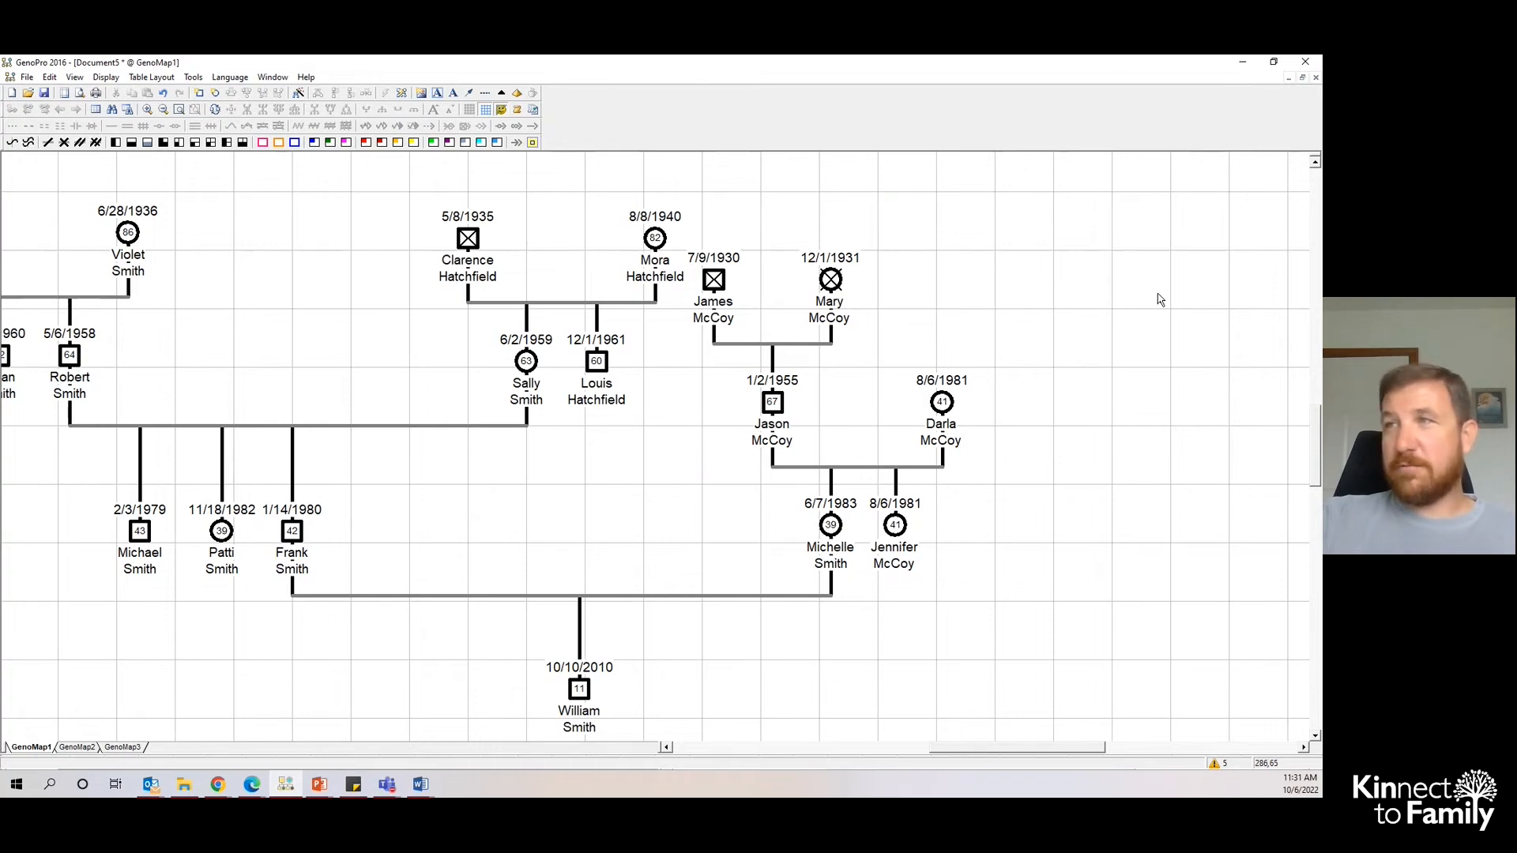
{"action": "left_click_drag", "start_coordinate": [1174, 532], "coordinate": [958, 521]}
{"action": "mouse_move", "coordinate": [1155, 538]}
{"action": "left_mouse_down"}
{"action": "mouse_move", "coordinate": [943, 526]}
{"action": "mouse_move", "coordinate": [828, 488]}
{"action": "mouse_move", "coordinate": [718, 340]}
{"action": "mouse_move", "coordinate": [710, 258]}
{"action": "mouse_move", "coordinate": [727, 293]}
{"action": "mouse_move", "coordinate": [823, 294]}
{"action": "mouse_move", "coordinate": [822, 247]}
{"action": "mouse_move", "coordinate": [830, 280]}
{"action": "mouse_move", "coordinate": [835, 238]}
{"action": "mouse_move", "coordinate": [835, 252]}
{"action": "left_mouse_up"}
{"action": "left_click", "coordinate": [750, 424]}
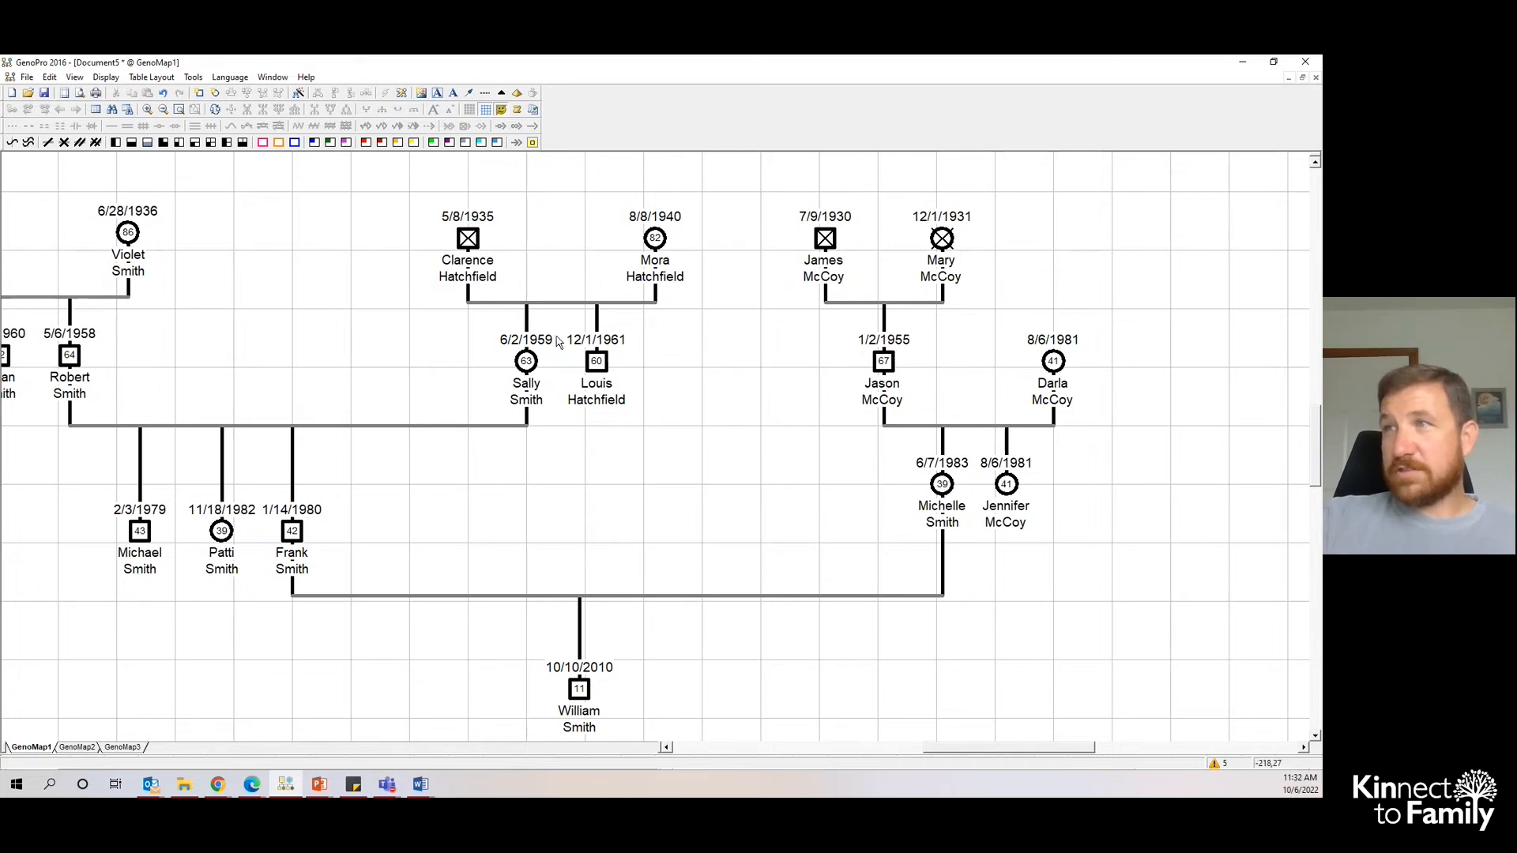
Move Michelle and Jennifer down to the same row as the Smith siblings.
{"action": "left_click_drag", "start_coordinate": [940, 492], "coordinate": [1010, 554]}
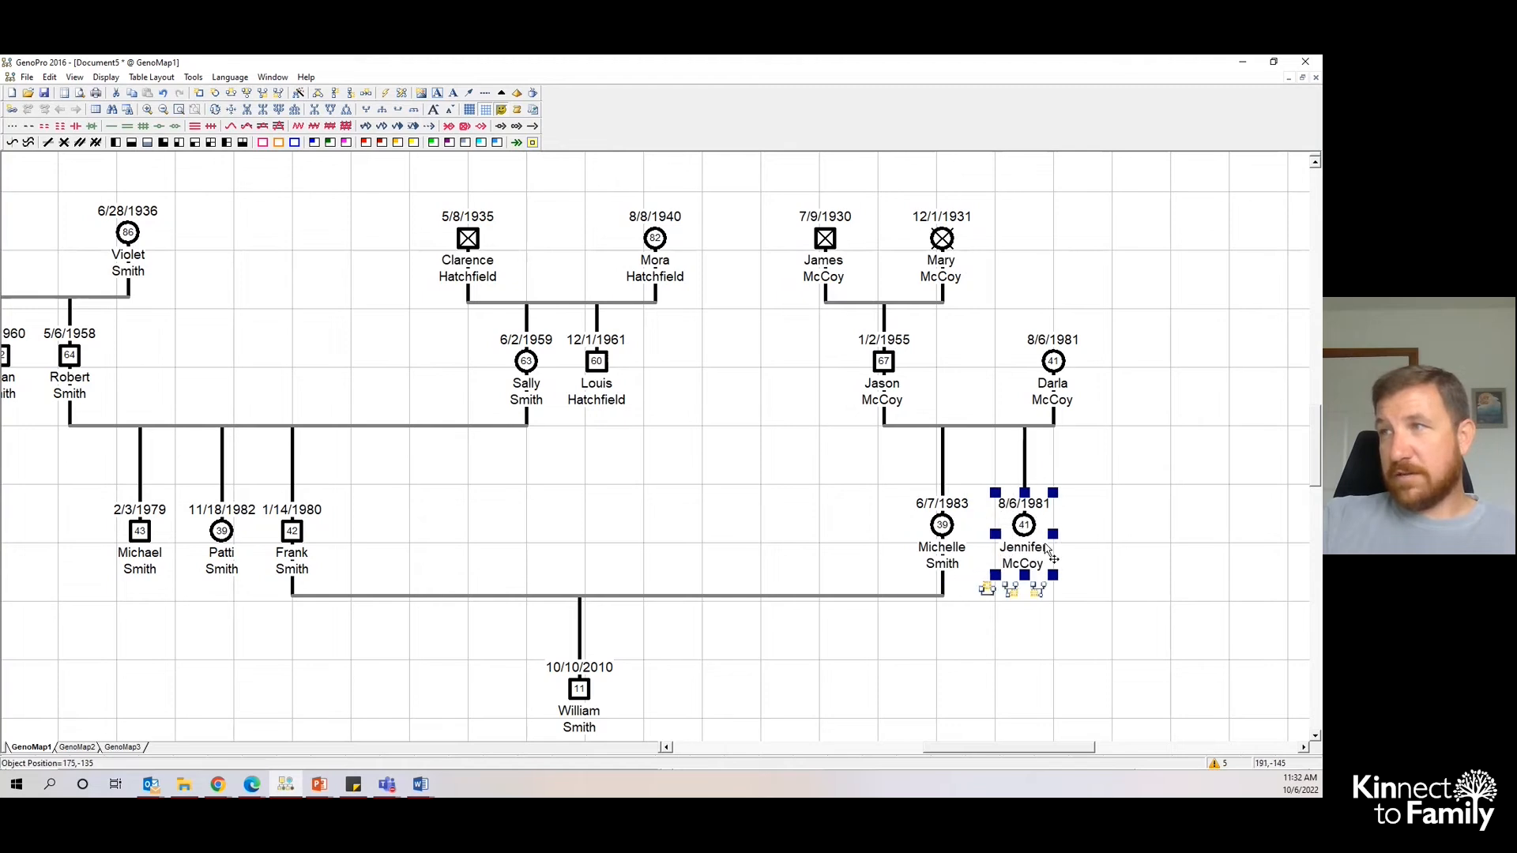
{"action": "left_click", "coordinate": [1032, 687]}
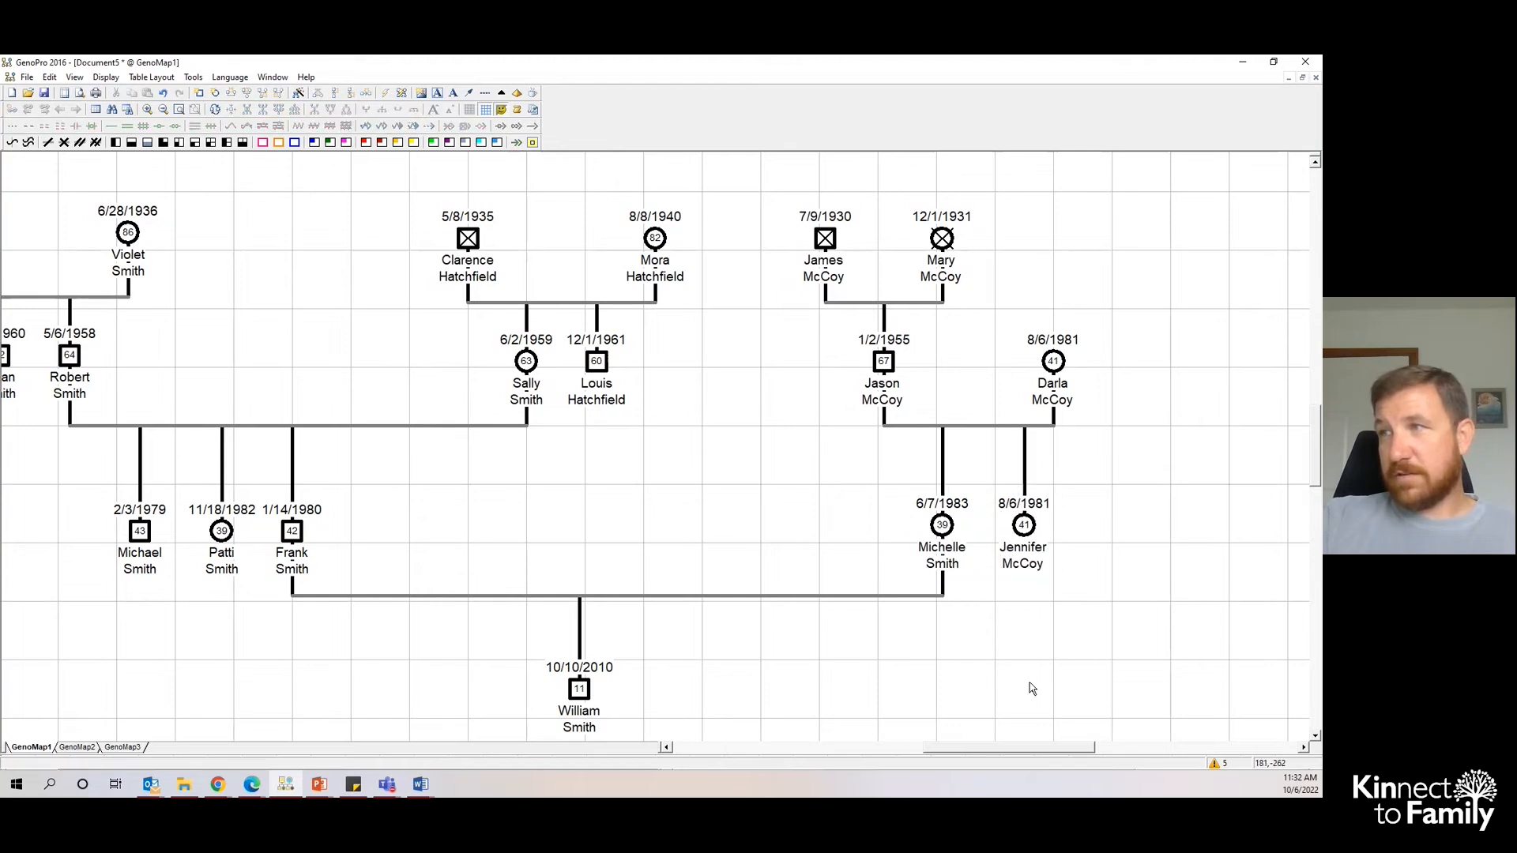
{"action": "right_click", "coordinate": [1026, 545]}
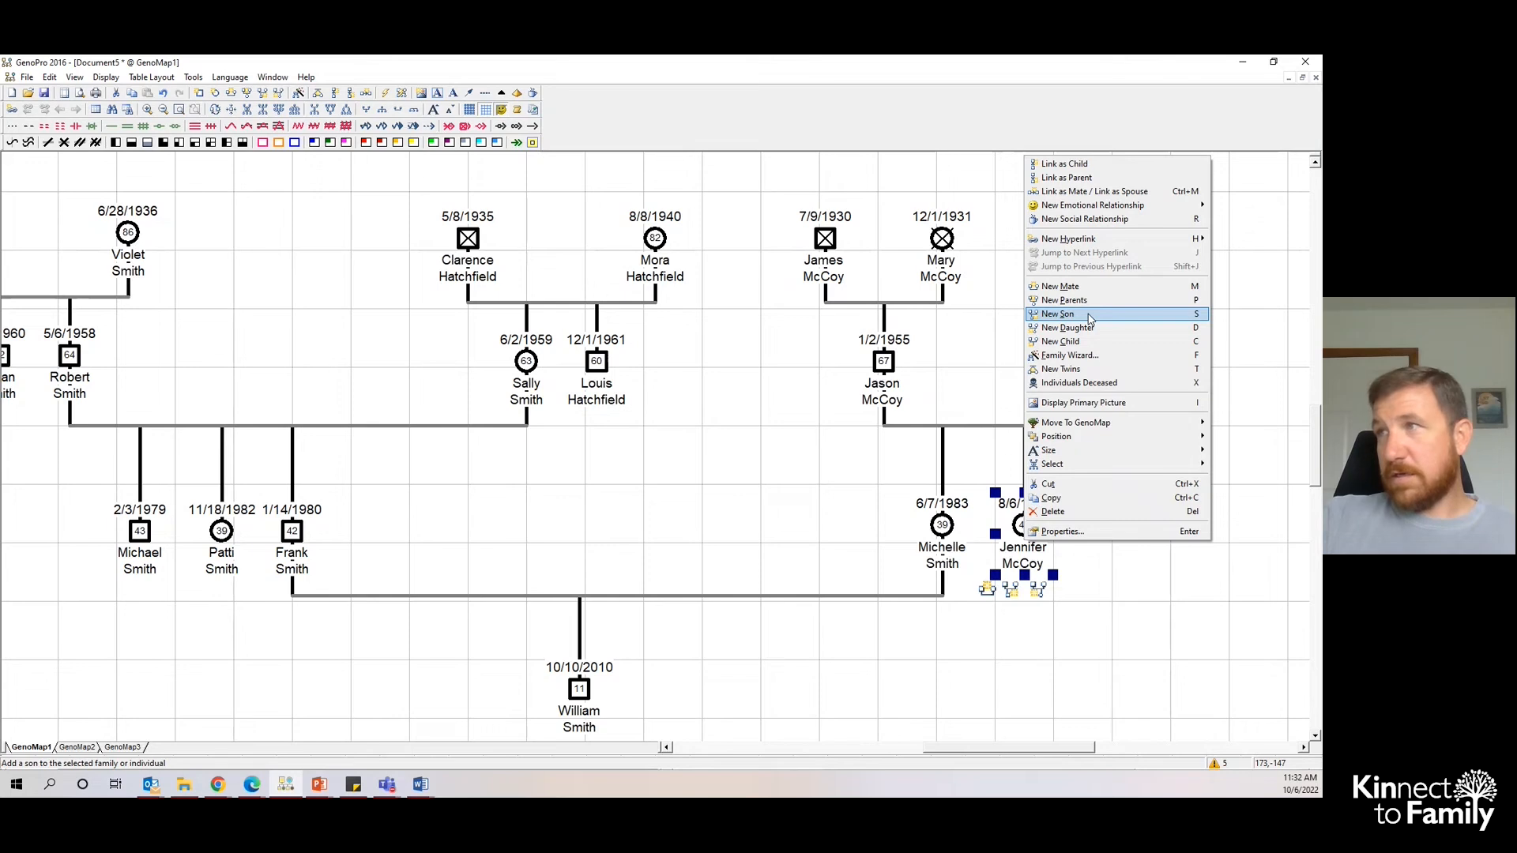
{"action": "left_click", "coordinate": [1063, 286]}
{"action": "left_click", "coordinate": [1043, 692]}
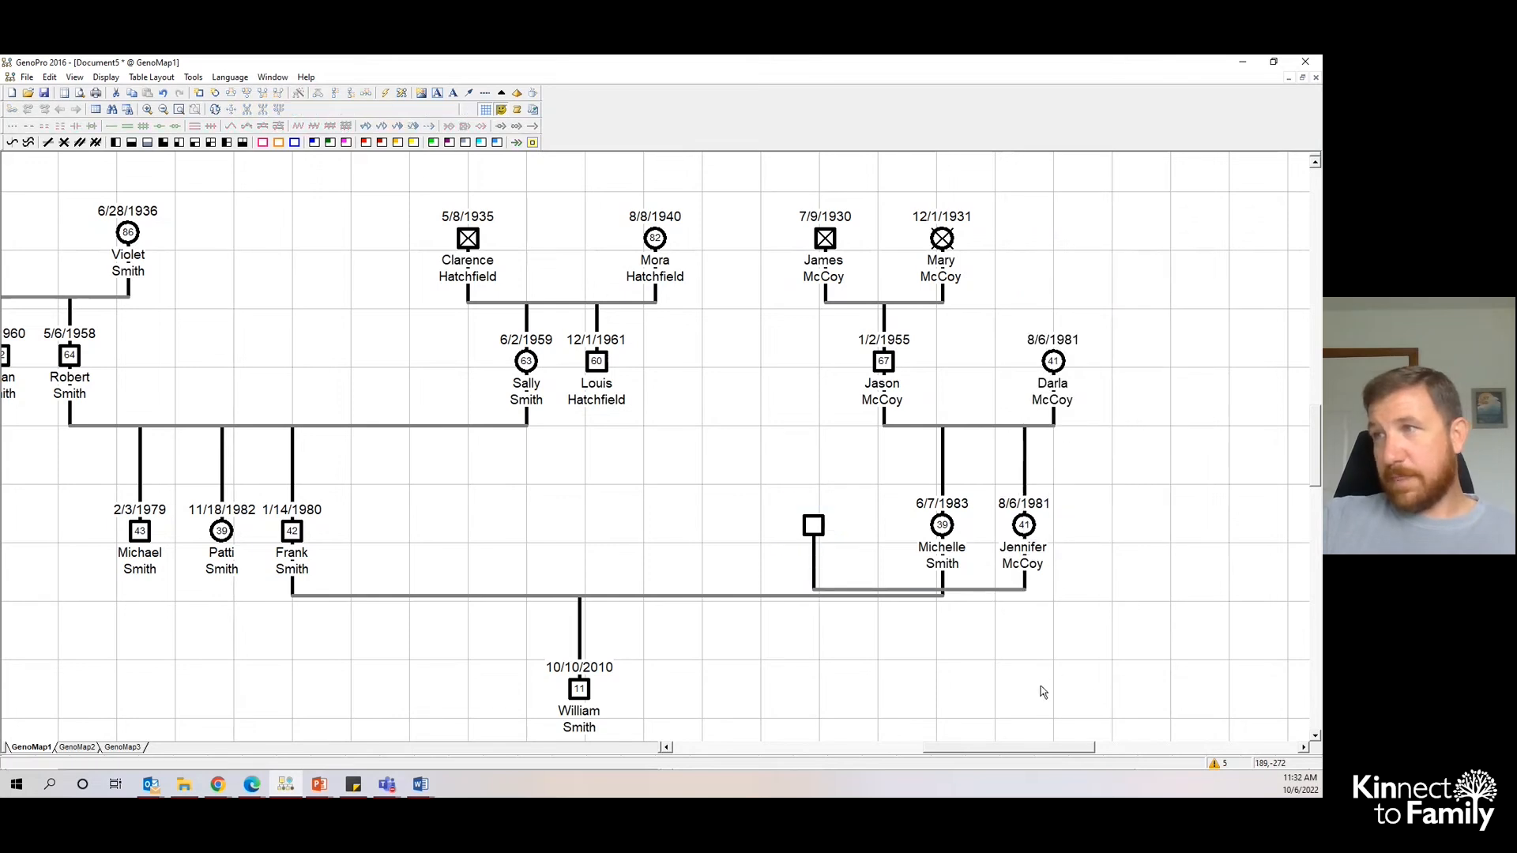
Move Jennifer's new male mate to her right side.
{"action": "scroll", "coordinate": [998, 656], "scroll_direction": "up", "scroll_amount": 3}
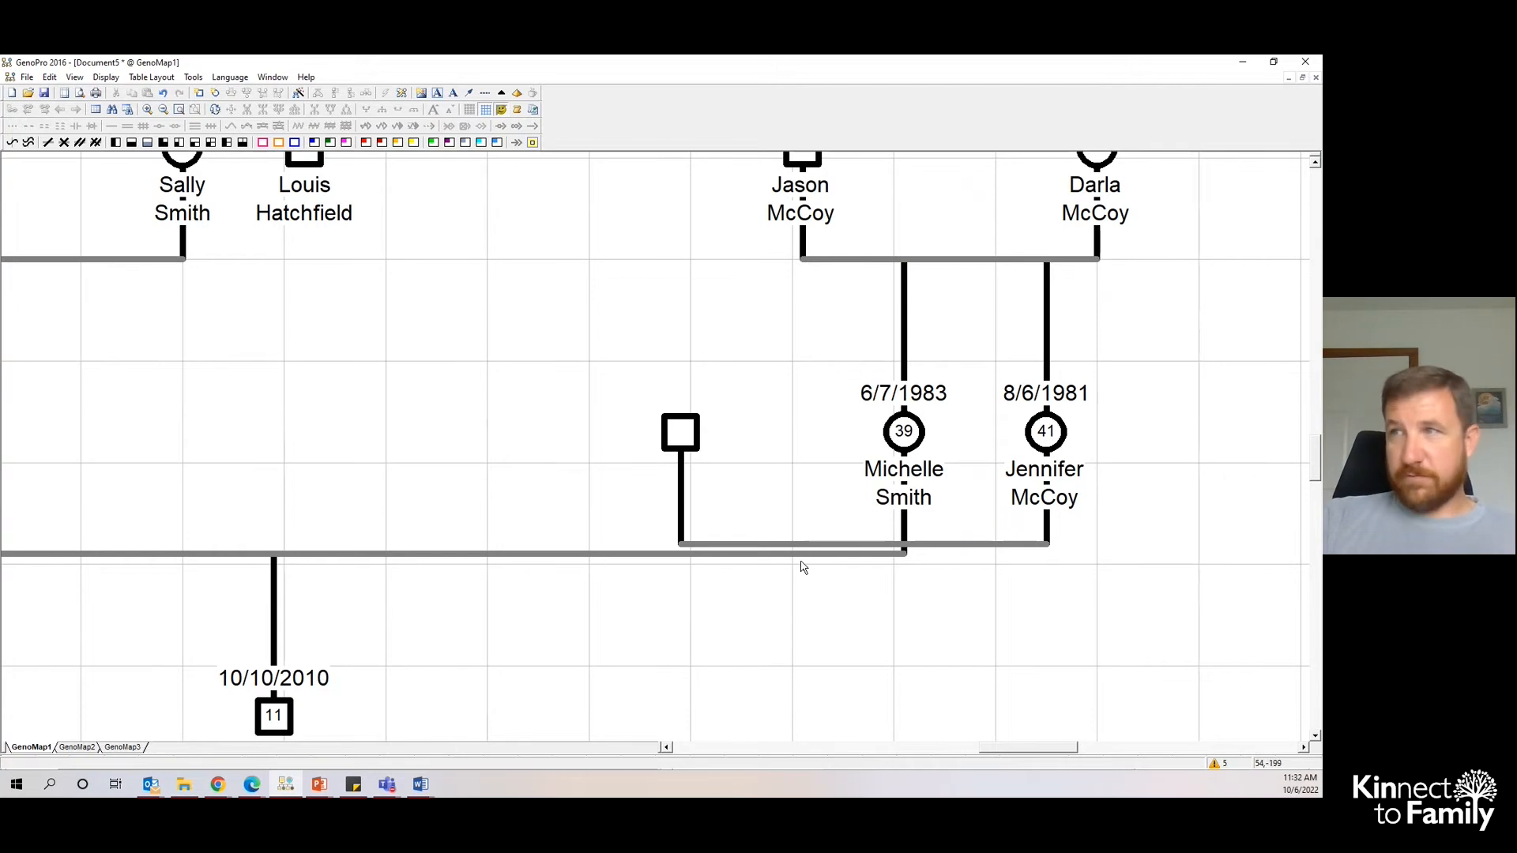
{"action": "left_click", "coordinate": [689, 436]}
{"action": "left_click_drag", "start_coordinate": [690, 436], "coordinate": [1194, 430]}
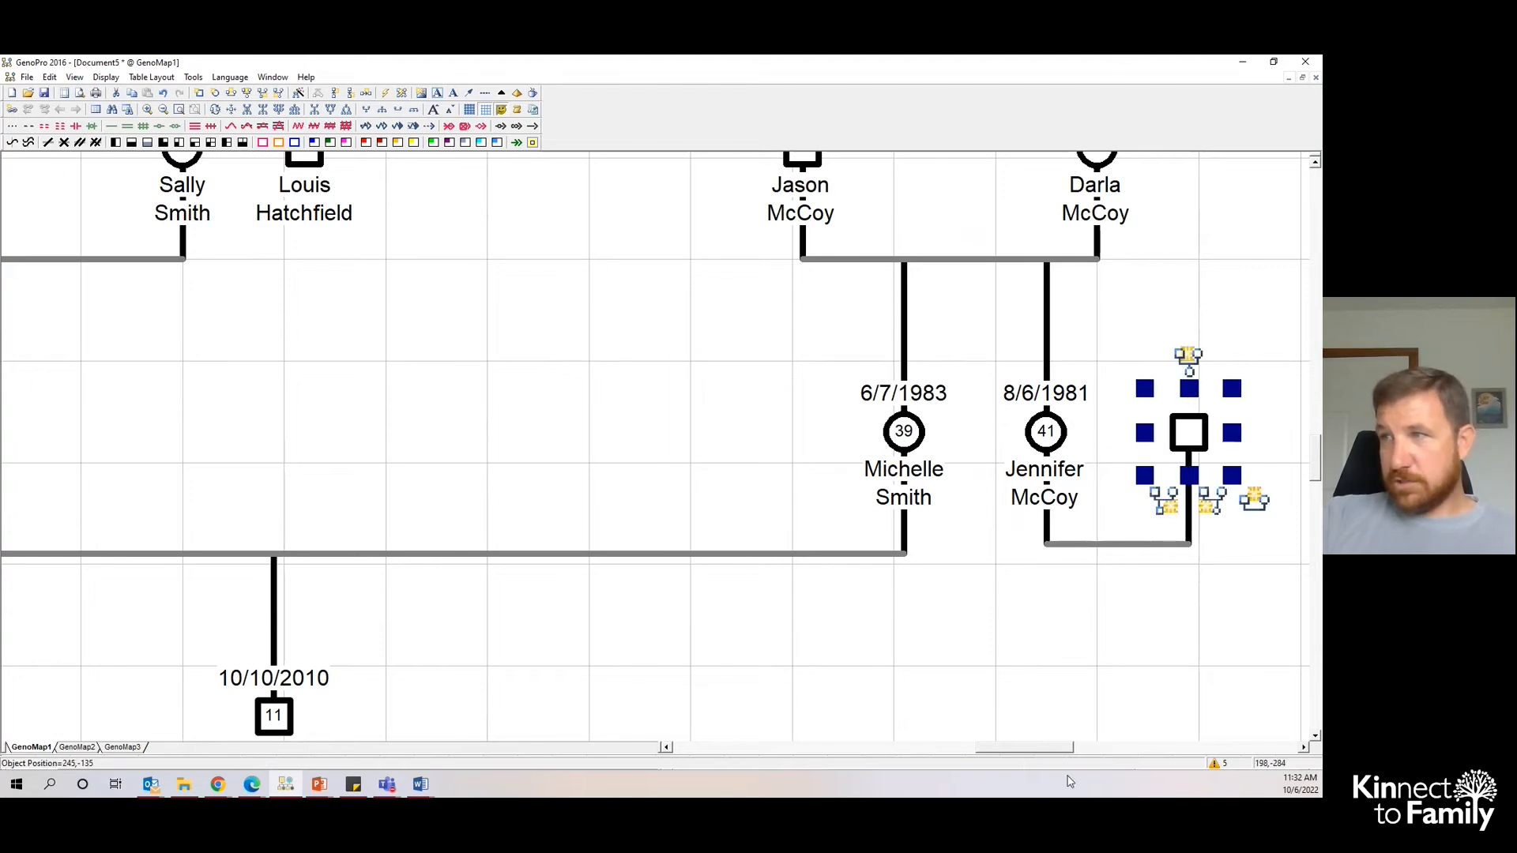
{"action": "left_click_drag", "start_coordinate": [1025, 747], "coordinate": [1061, 747]}
{"action": "left_click_drag", "start_coordinate": [657, 458], "coordinate": [718, 449]}
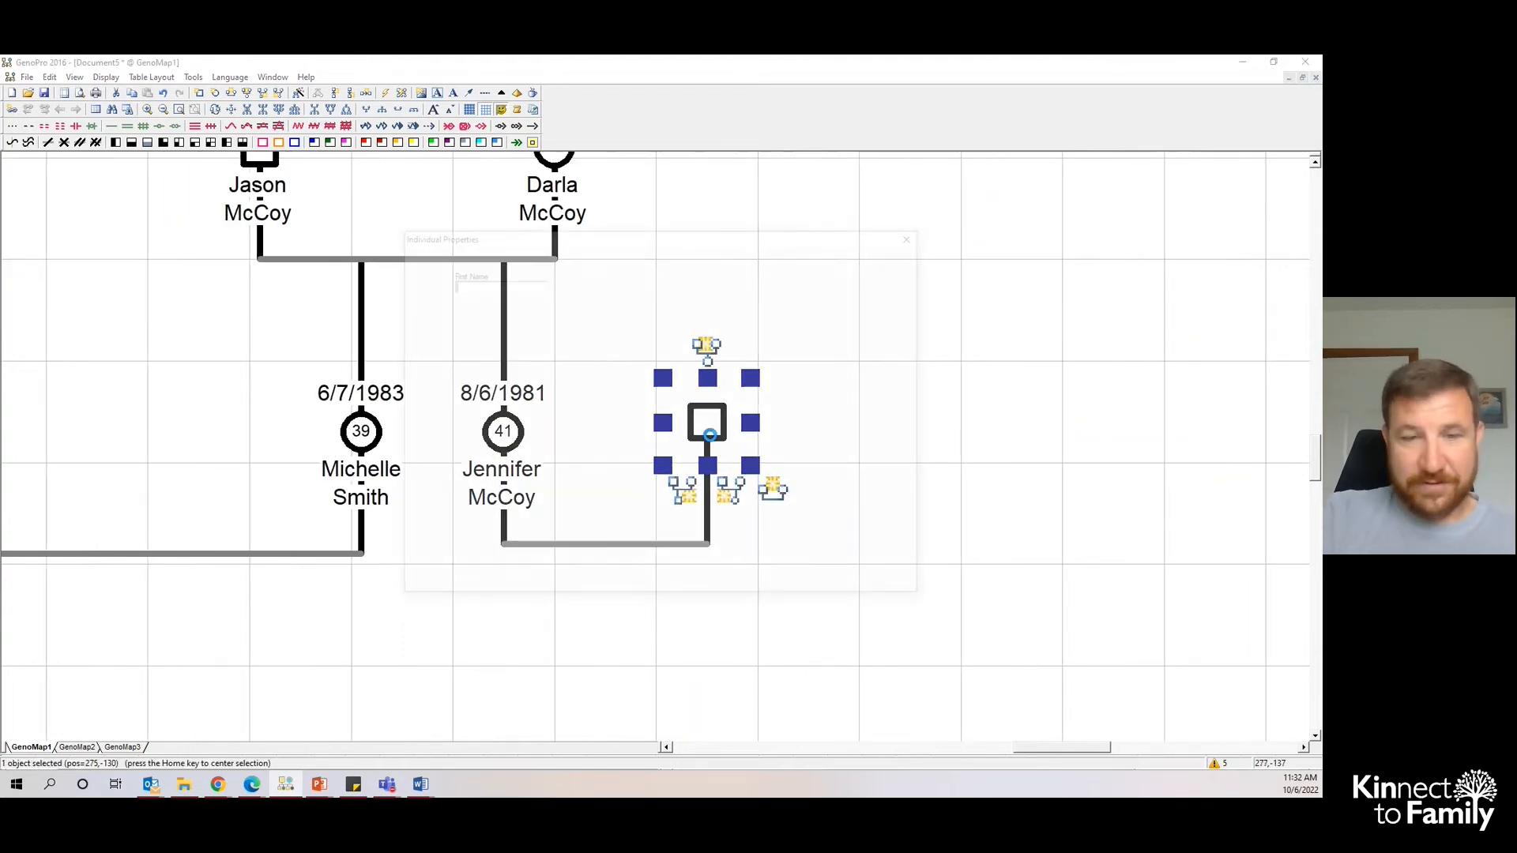
{"action": "double_click", "coordinate": [711, 440]}
{"action": "key", "text": "Tab"}
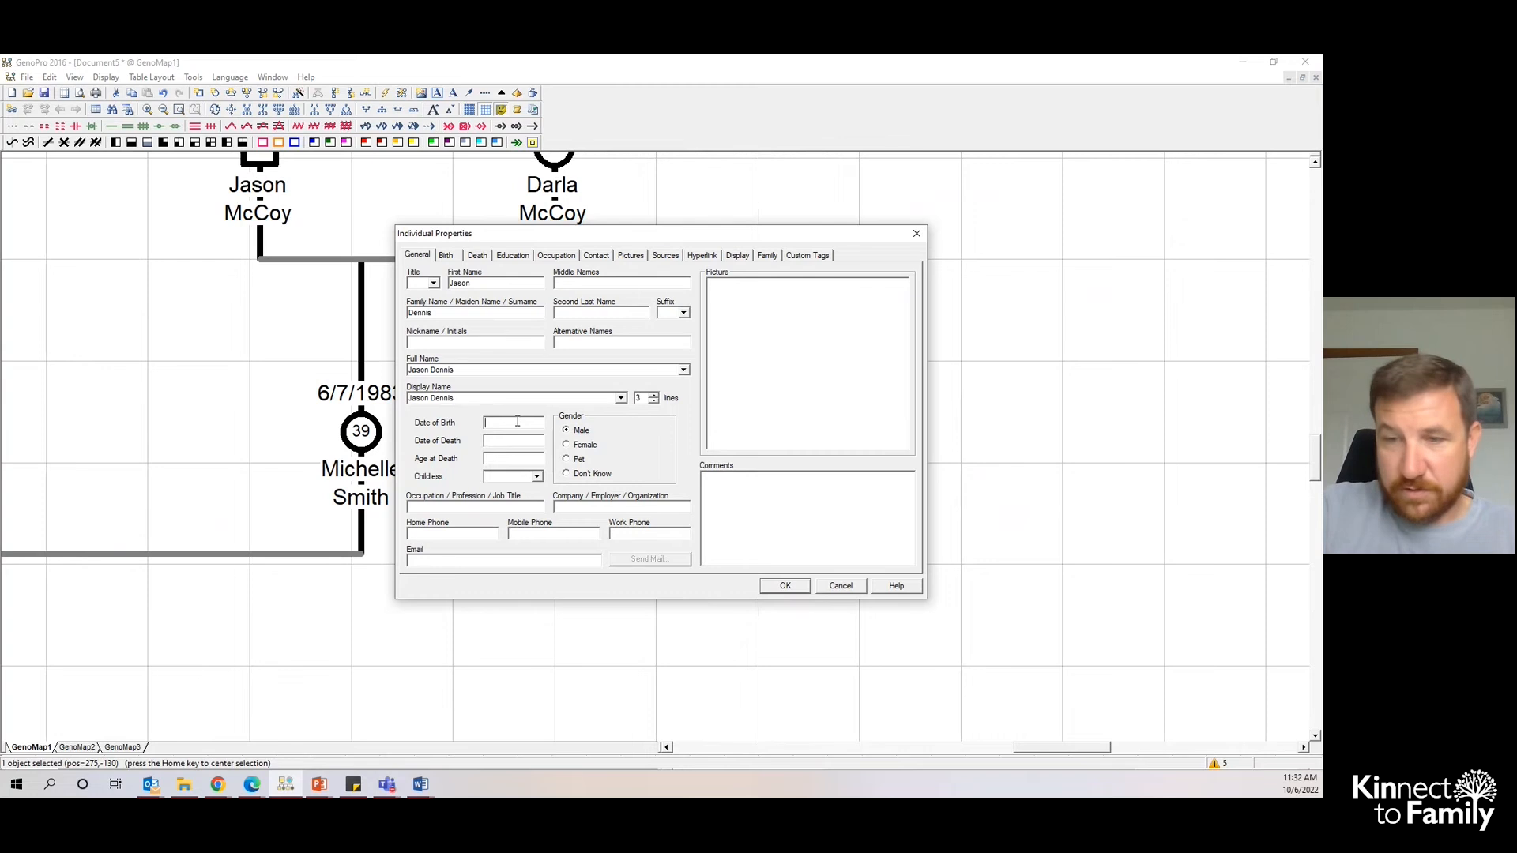
{"action": "type", "text": "6/10/1982"}
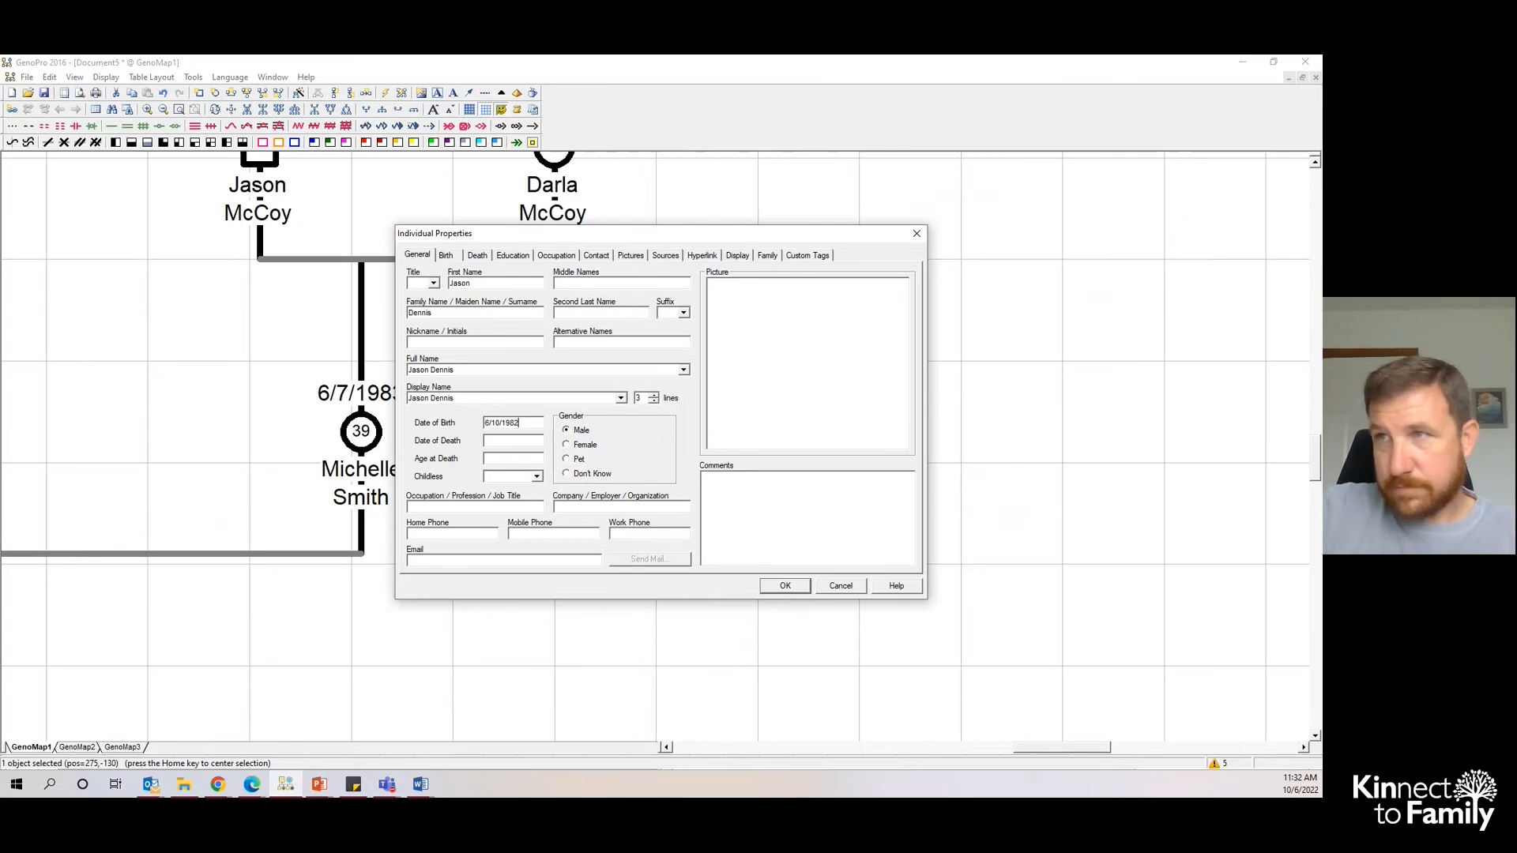
{"action": "left_click", "coordinate": [808, 587]}
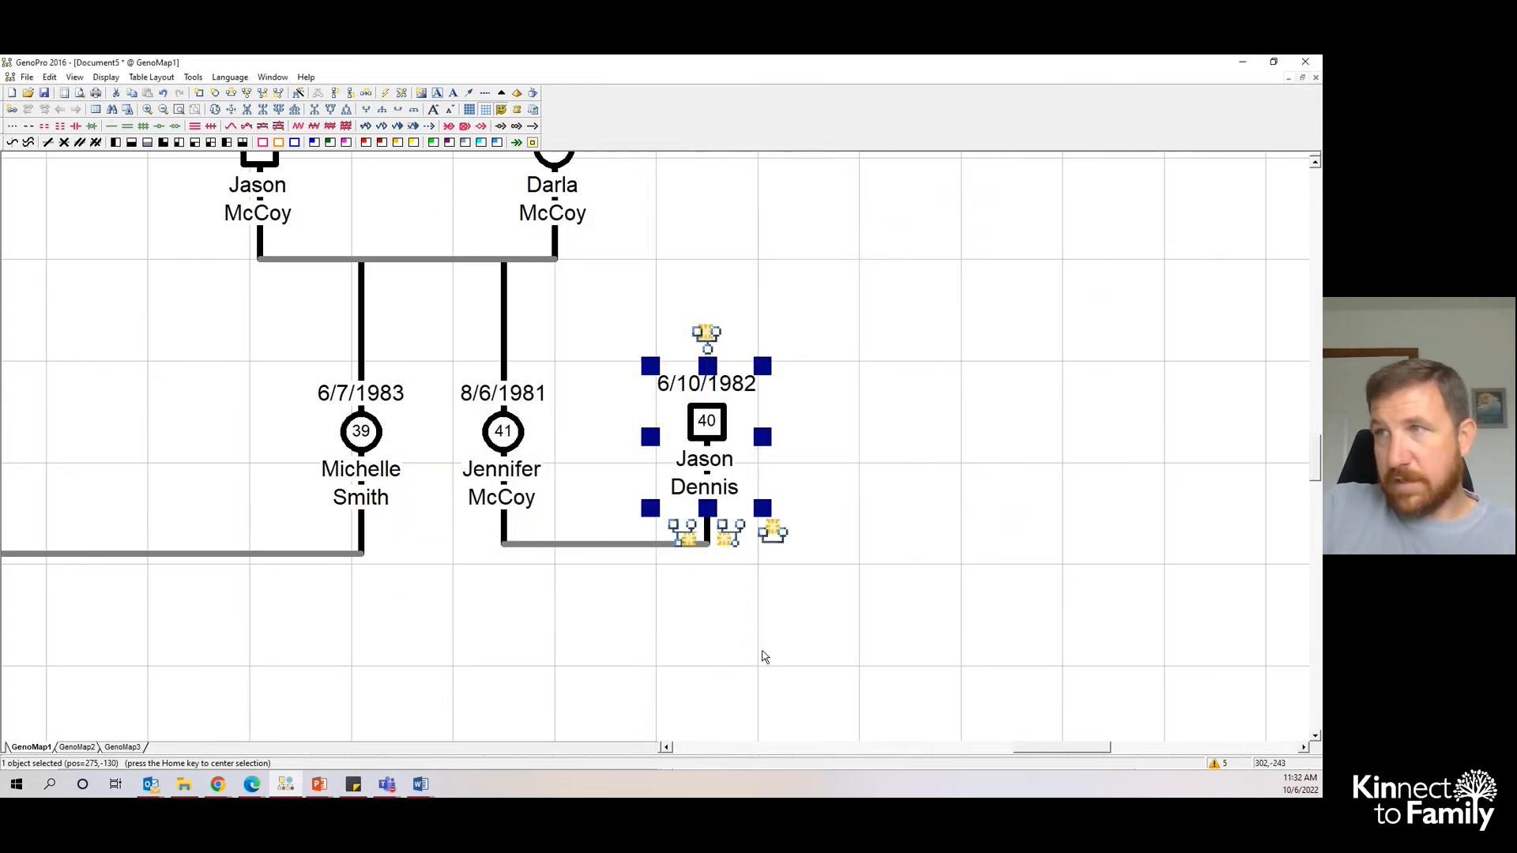
{"action": "scroll", "coordinate": [990, 632], "scroll_direction": "left", "scroll_amount": 3}
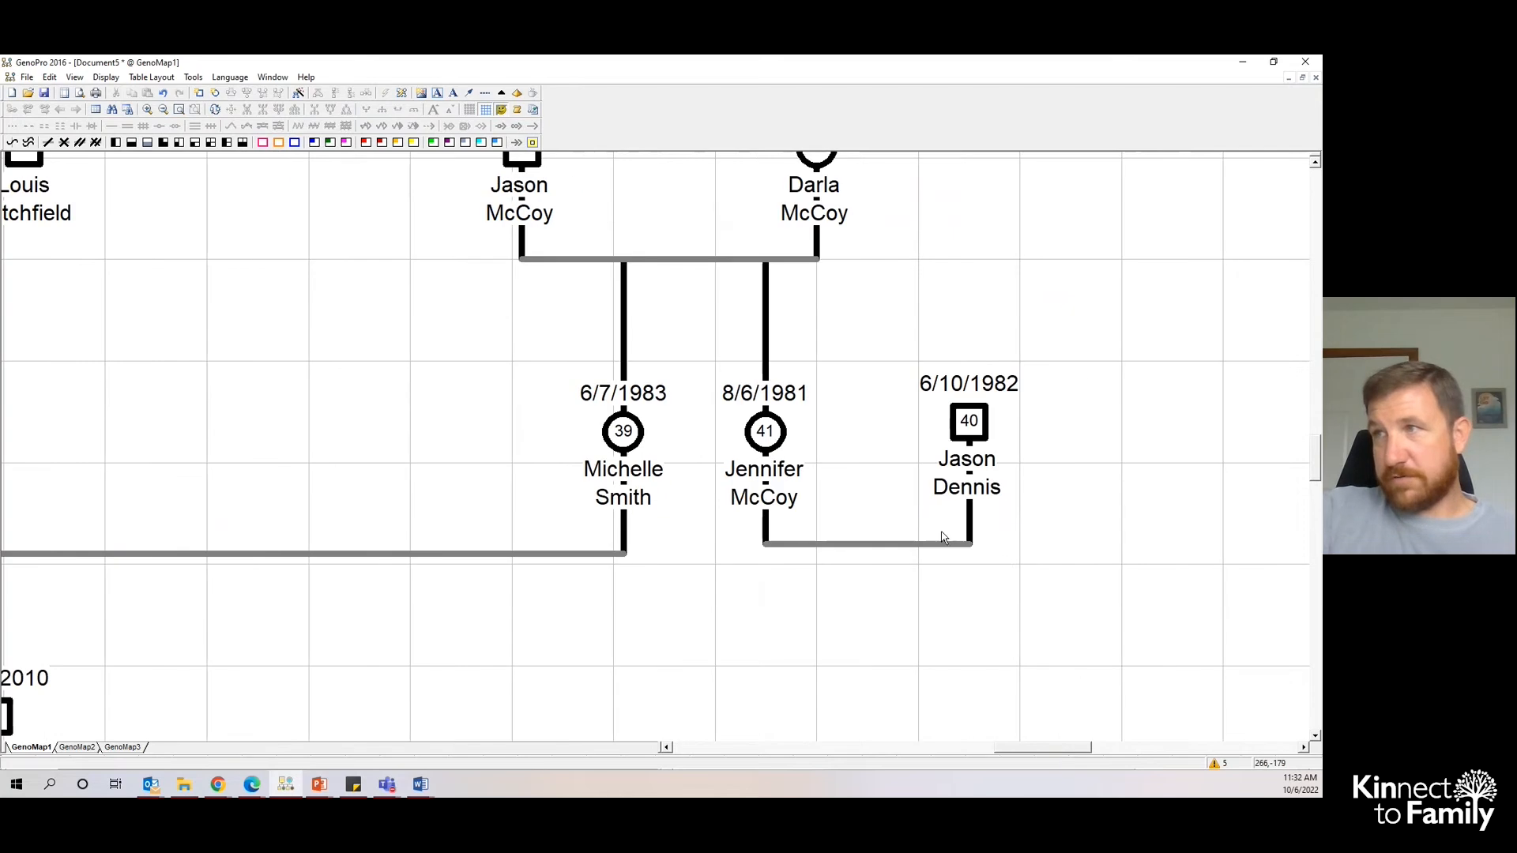
{"action": "right_click", "coordinate": [885, 545]}
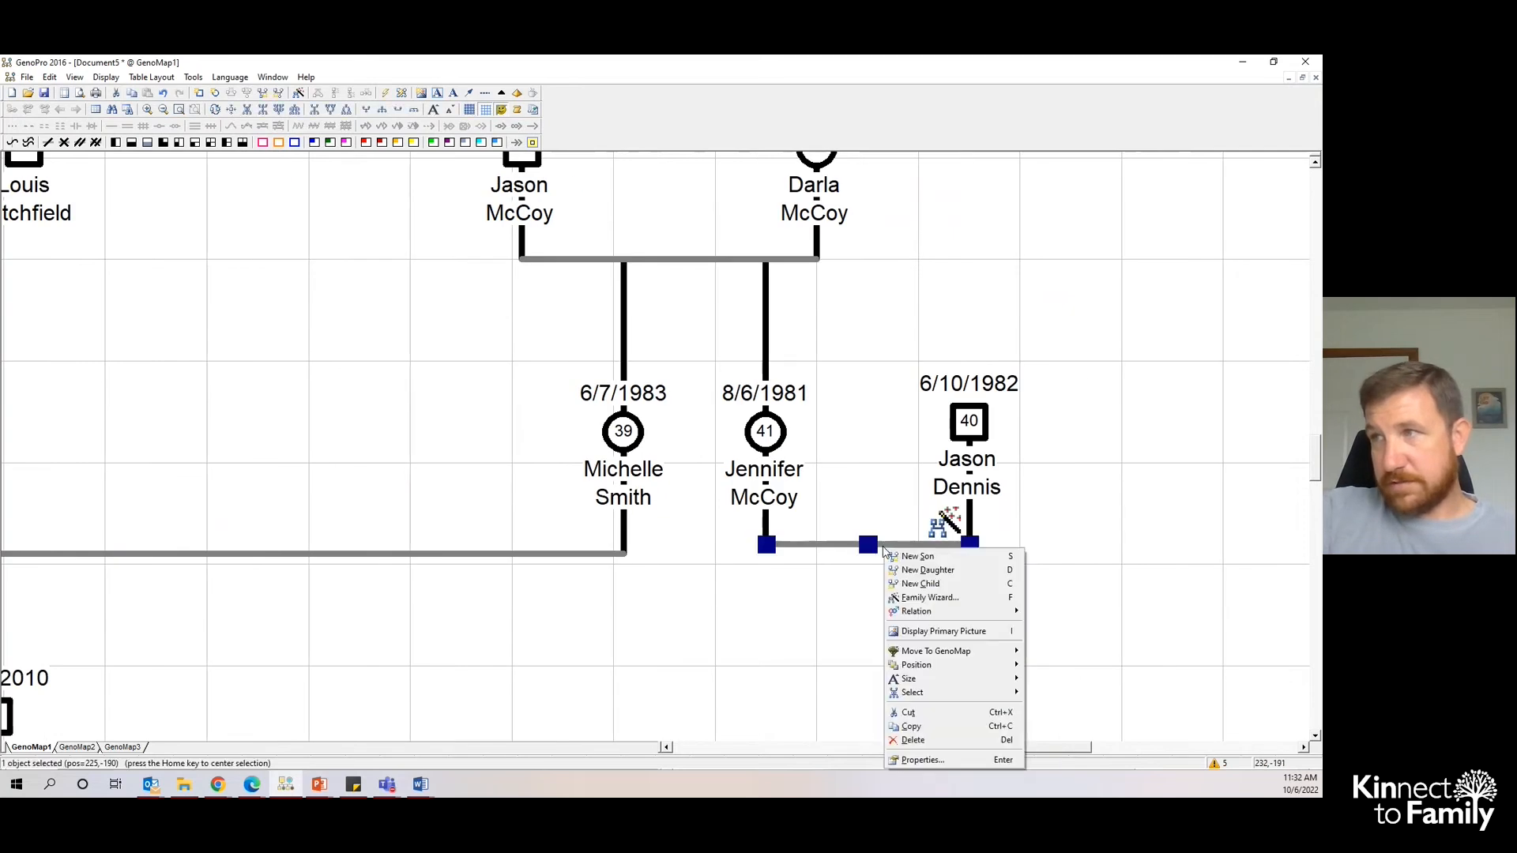
{"action": "left_click", "coordinate": [924, 571]}
{"action": "left_click", "coordinate": [867, 681]}
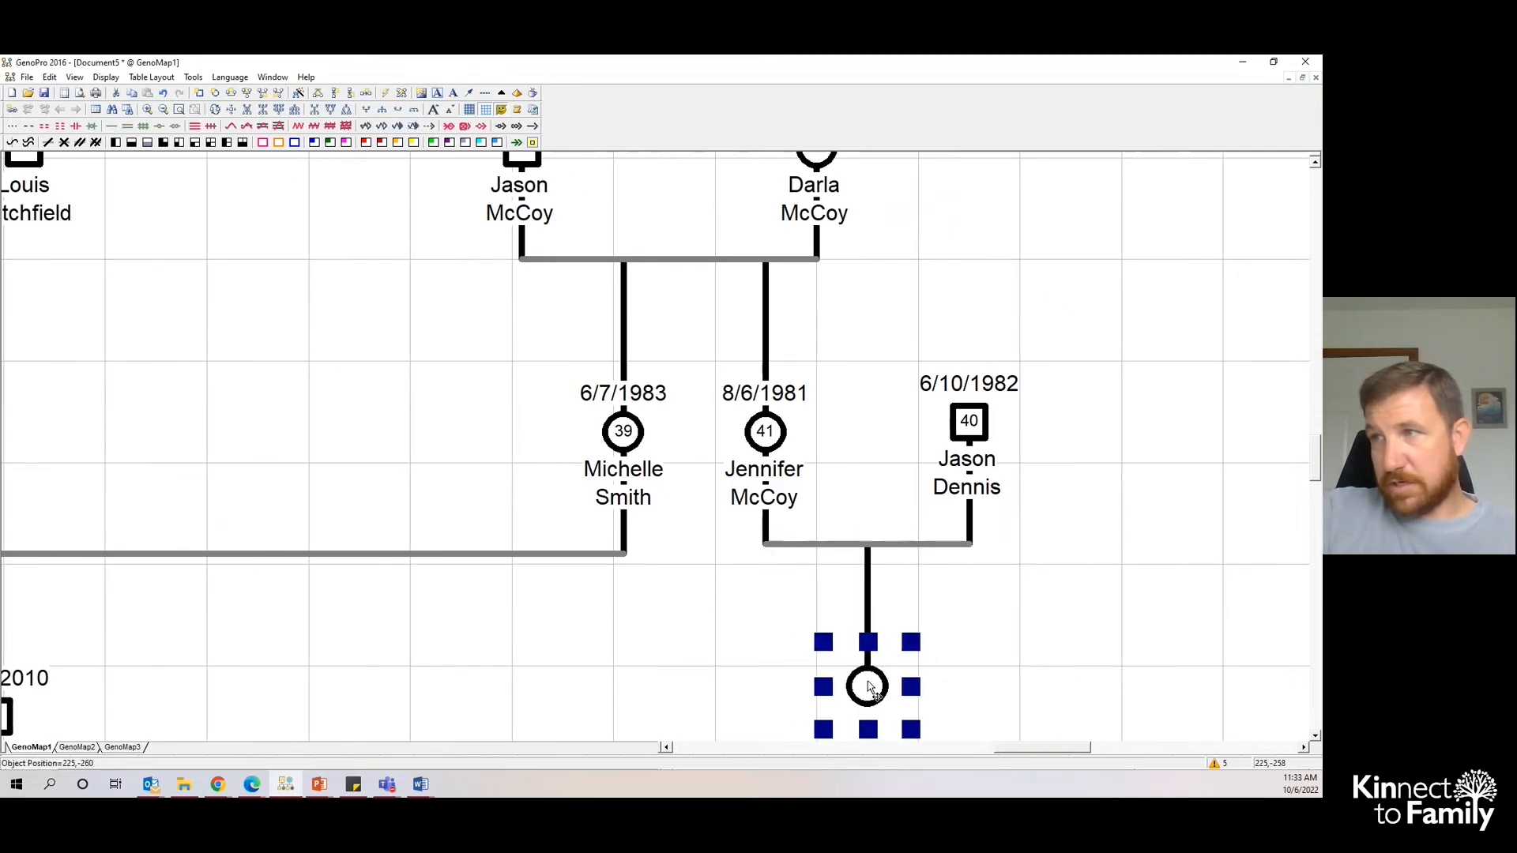
{"action": "double_click", "coordinate": [865, 690]}
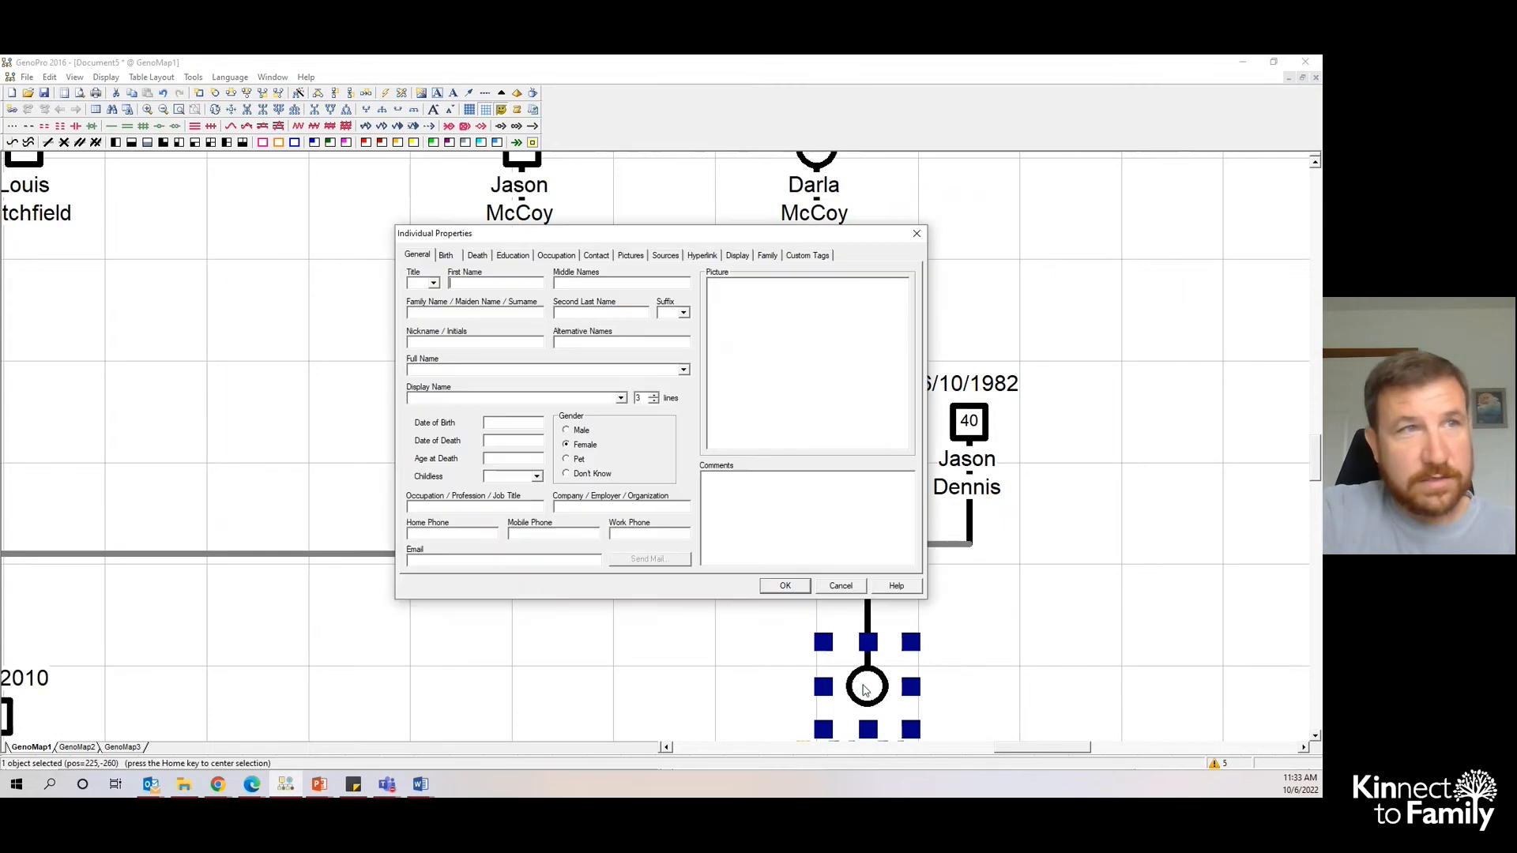
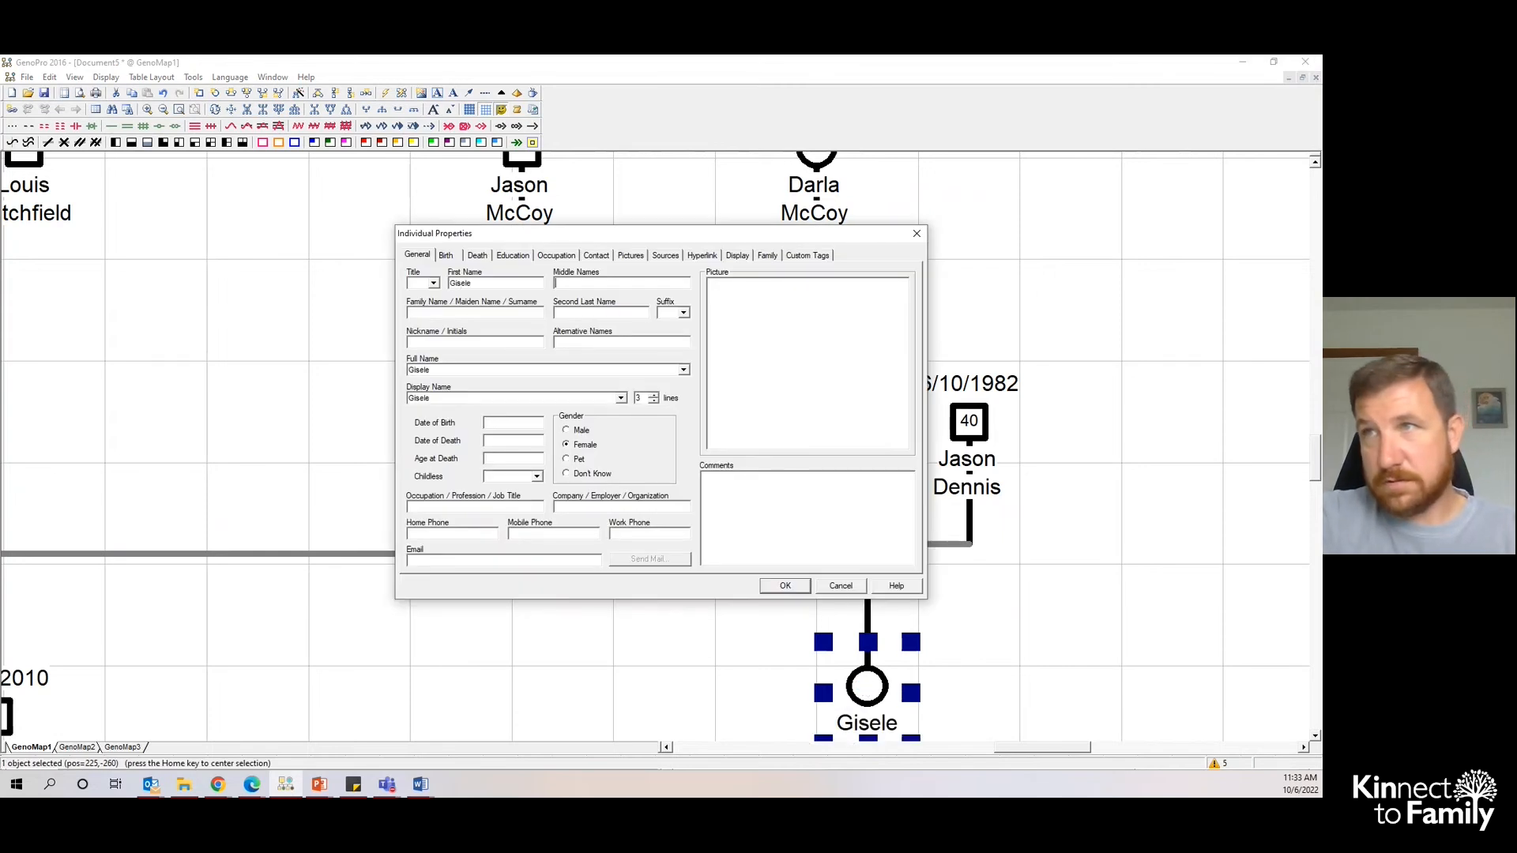
{"action": "key", "text": "Tab"}
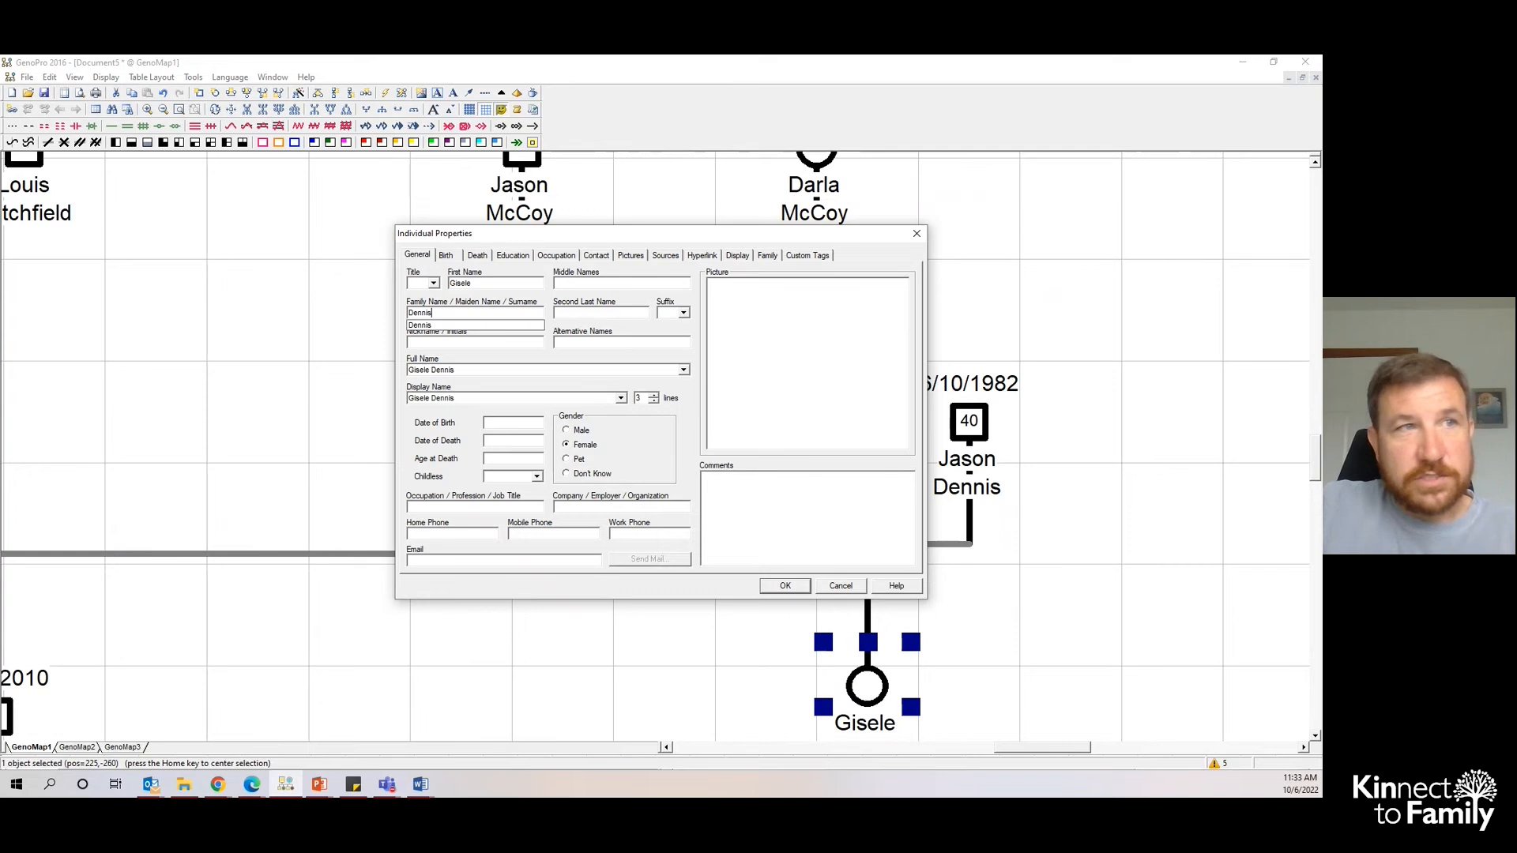
{"action": "left_click", "coordinate": [536, 422]}
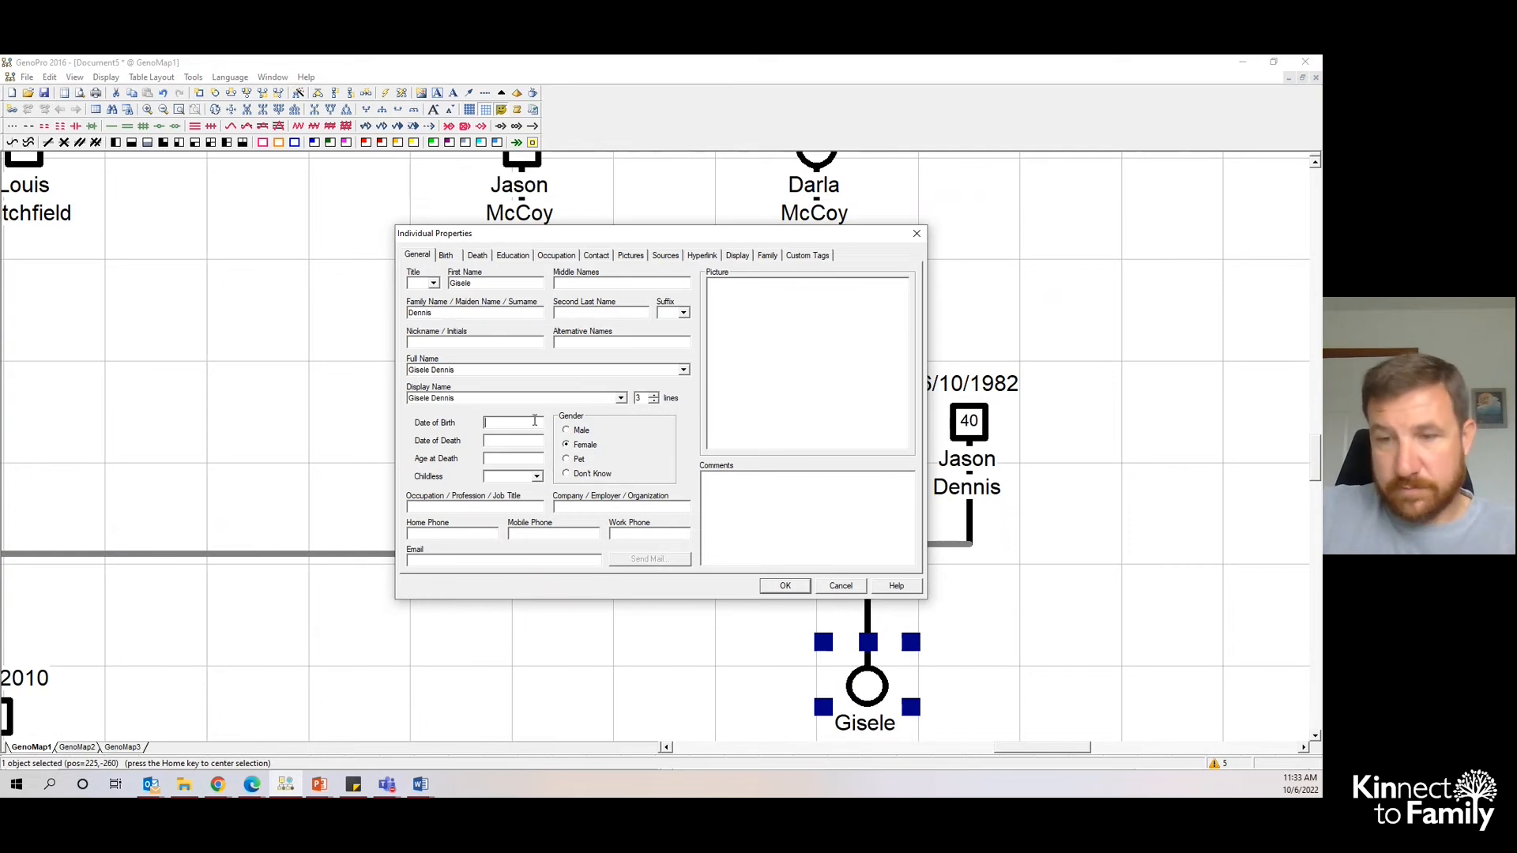
{"action": "type", "text": "2/18/2014"}
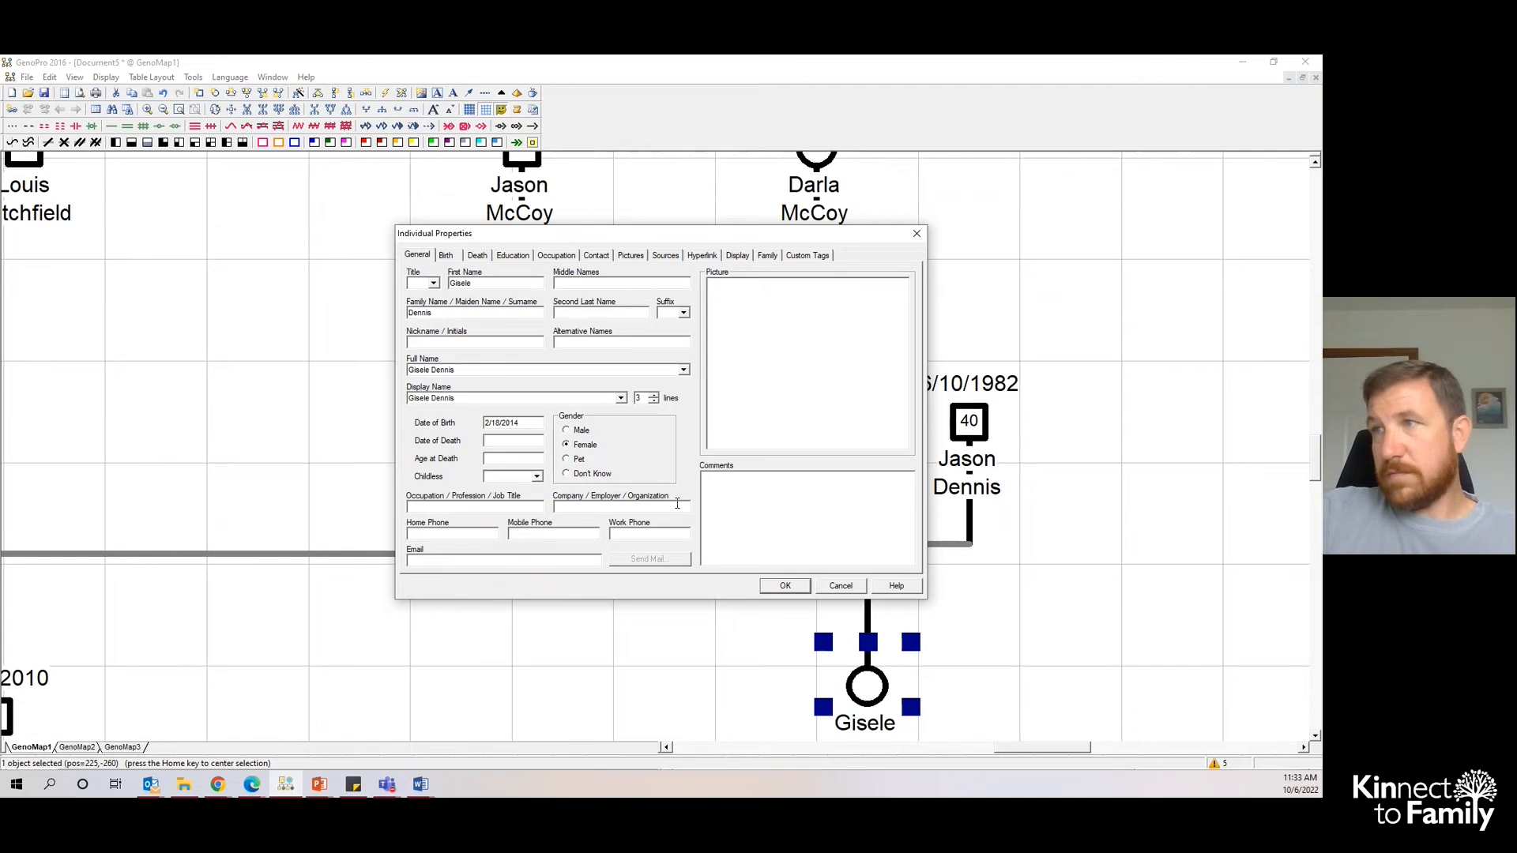
{"action": "left_click", "coordinate": [786, 586]}
{"action": "left_click", "coordinate": [663, 602]}
{"action": "scroll", "coordinate": [685, 600], "scroll_direction": "down", "scroll_amount": 1}
{"action": "scroll", "coordinate": [689, 602], "scroll_direction": "down", "scroll_amount": 3}
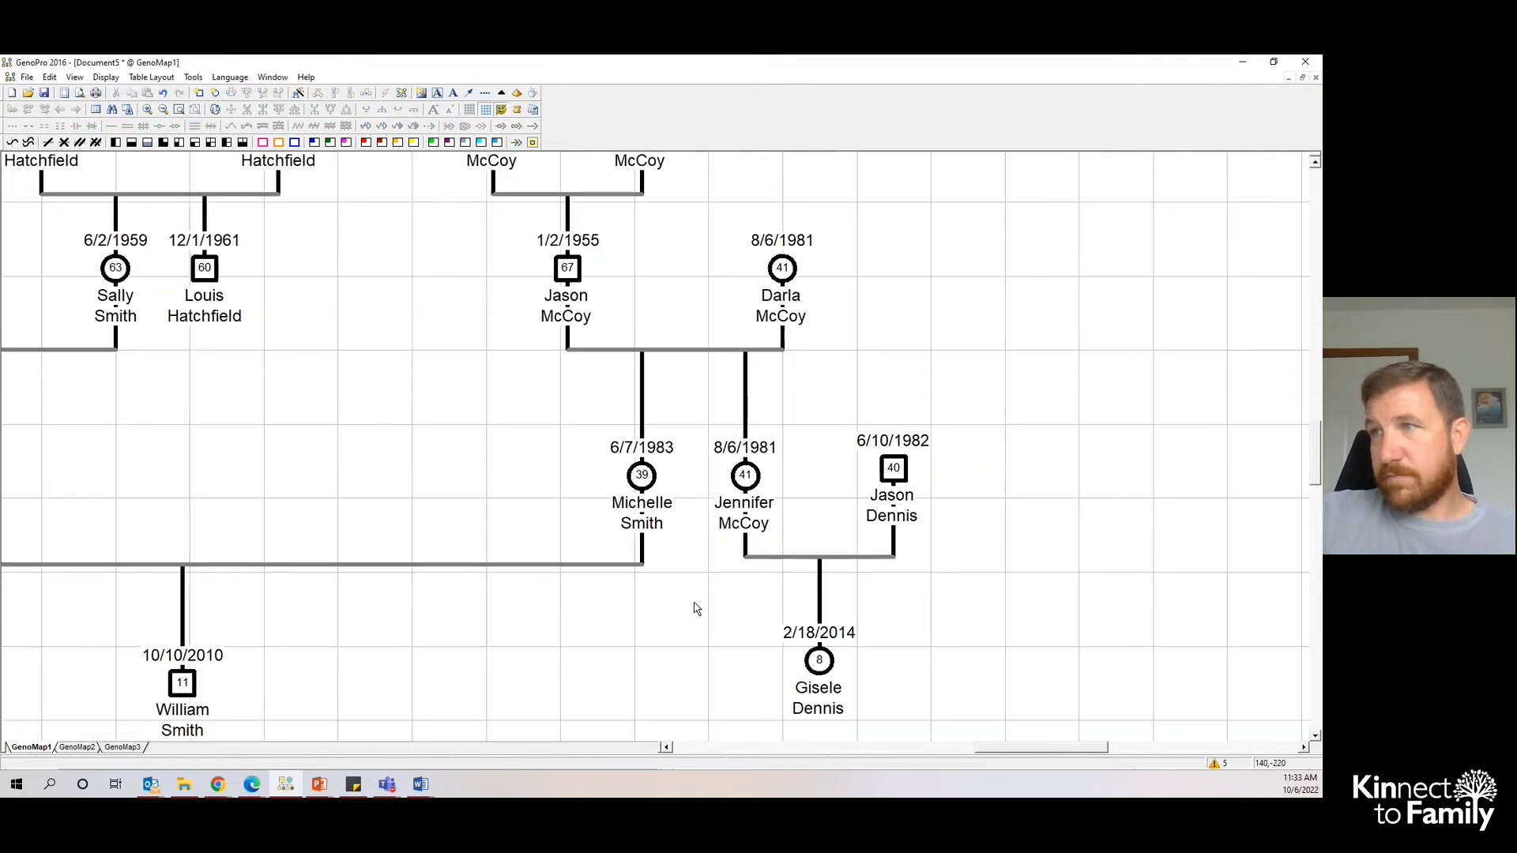
{"action": "scroll", "coordinate": [701, 607], "scroll_direction": "down", "scroll_amount": 3}
{"action": "left_click_drag", "start_coordinate": [1043, 749], "coordinate": [997, 751]}
{"action": "left_click_drag", "start_coordinate": [1114, 654], "coordinate": [1118, 670]}
{"action": "left_click", "coordinate": [702, 615]}
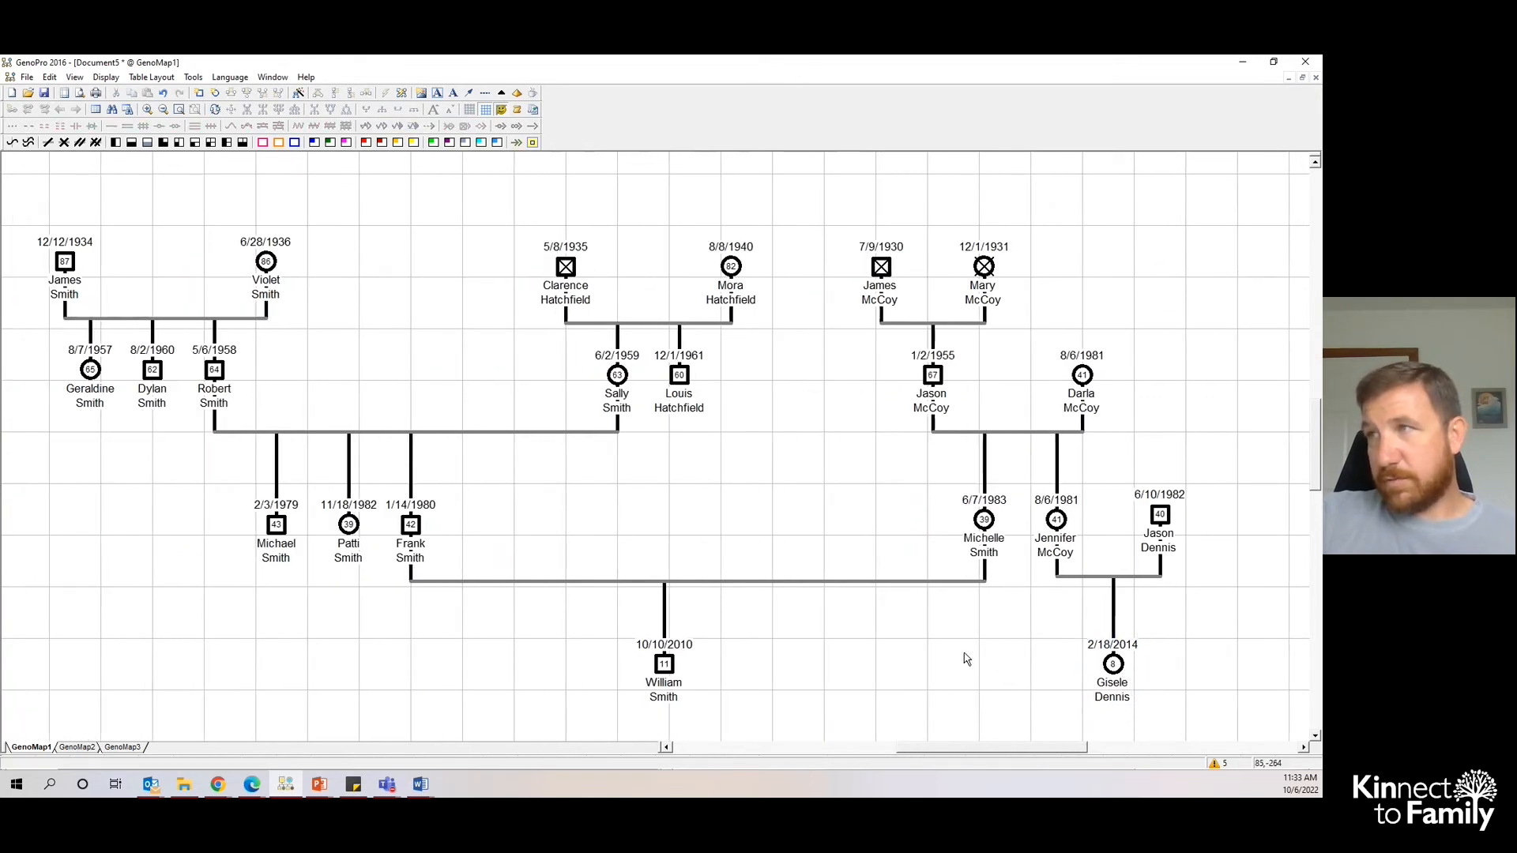
{"action": "left_click_drag", "start_coordinate": [1092, 382], "coordinate": [1138, 378]}
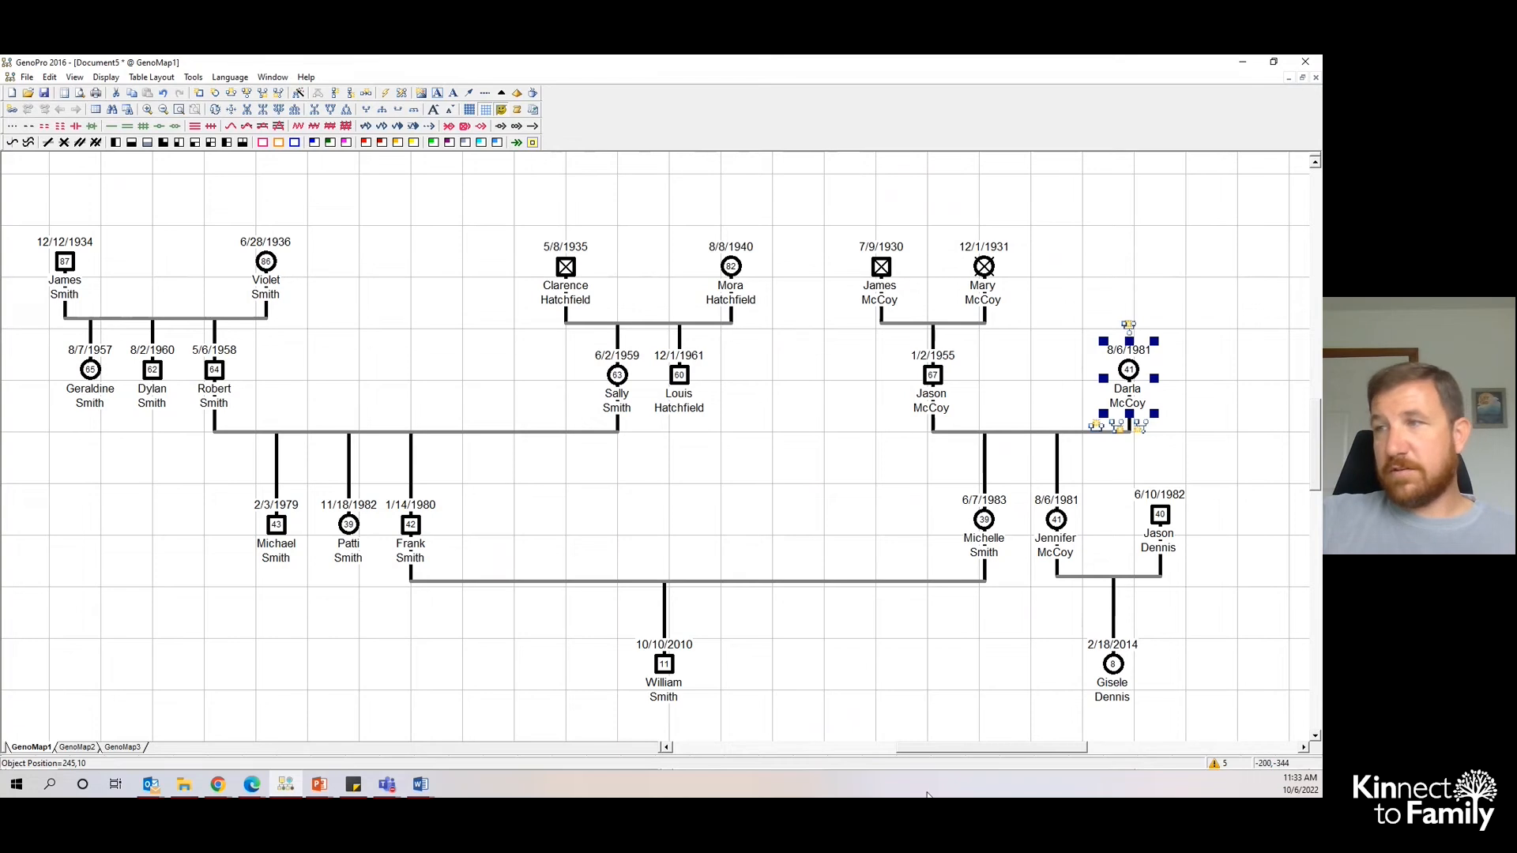
{"action": "left_click_drag", "start_coordinate": [955, 749], "coordinate": [941, 748]}
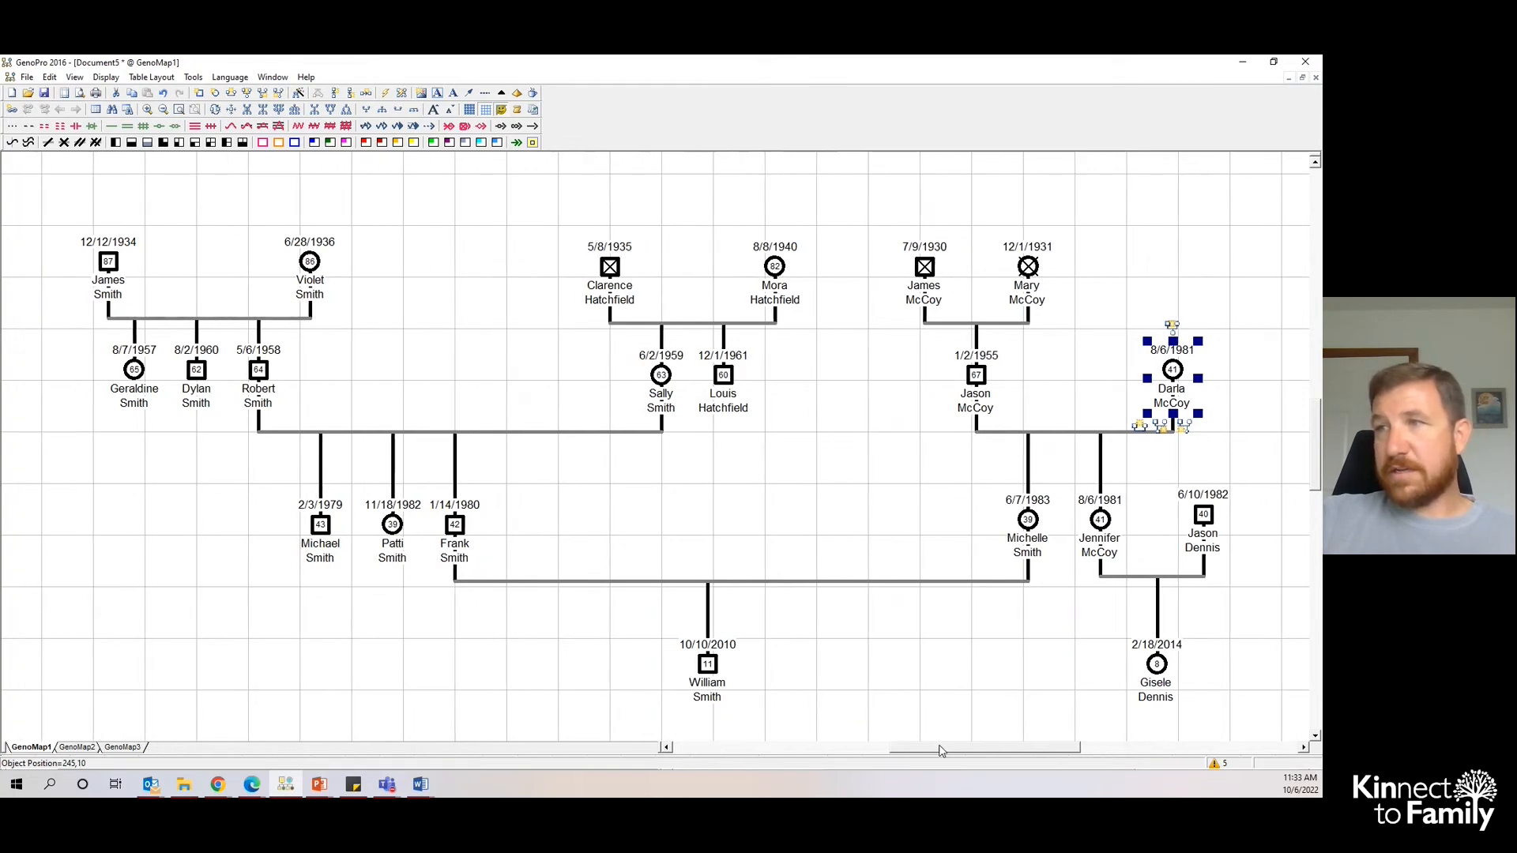
{"action": "left_click", "coordinate": [831, 684]}
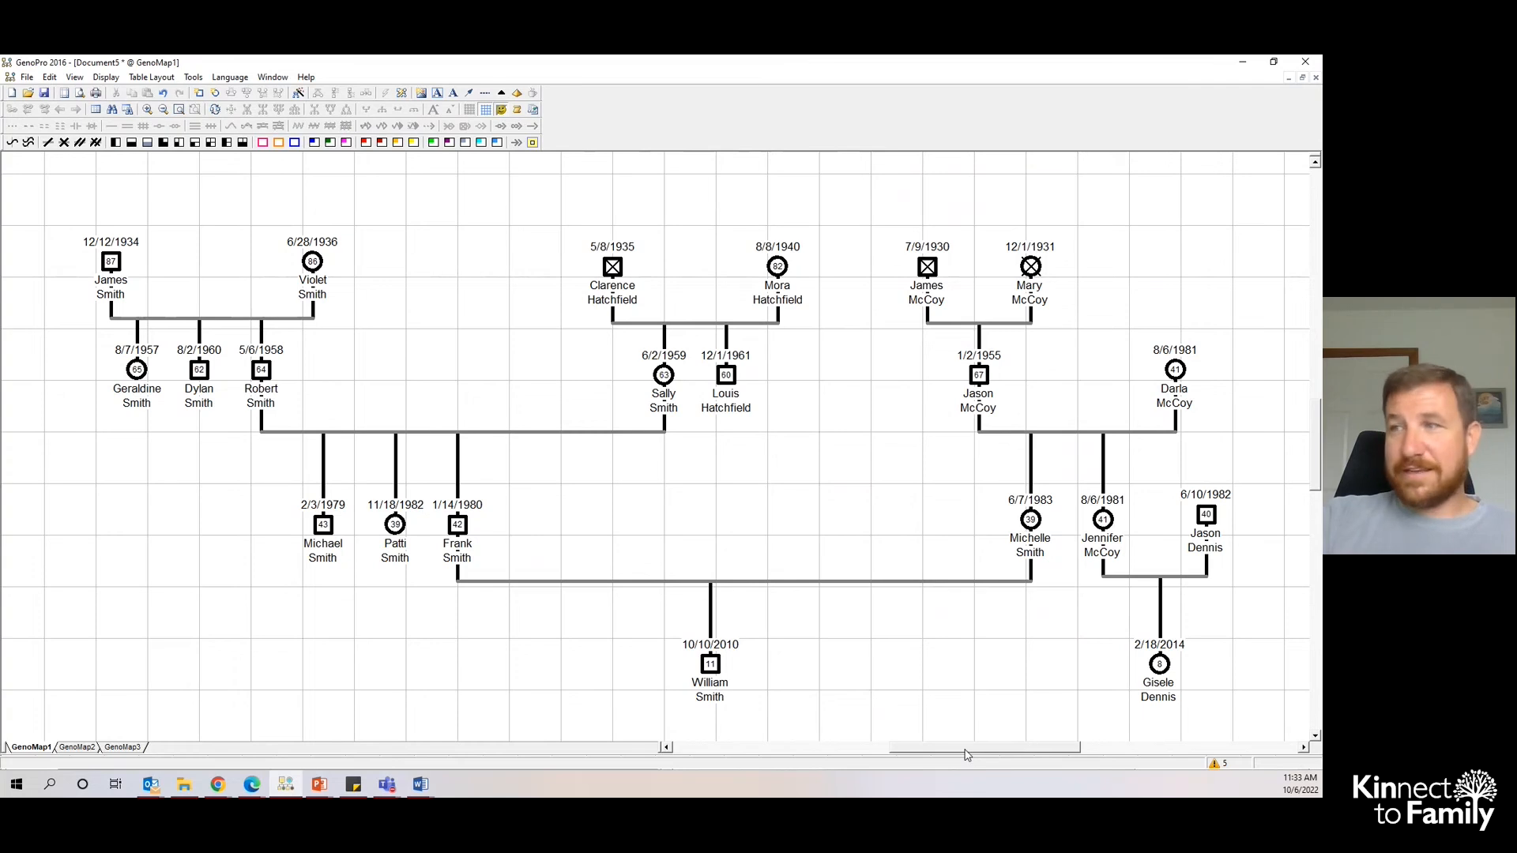
{"action": "left_click_drag", "start_coordinate": [964, 750], "coordinate": [969, 750]}
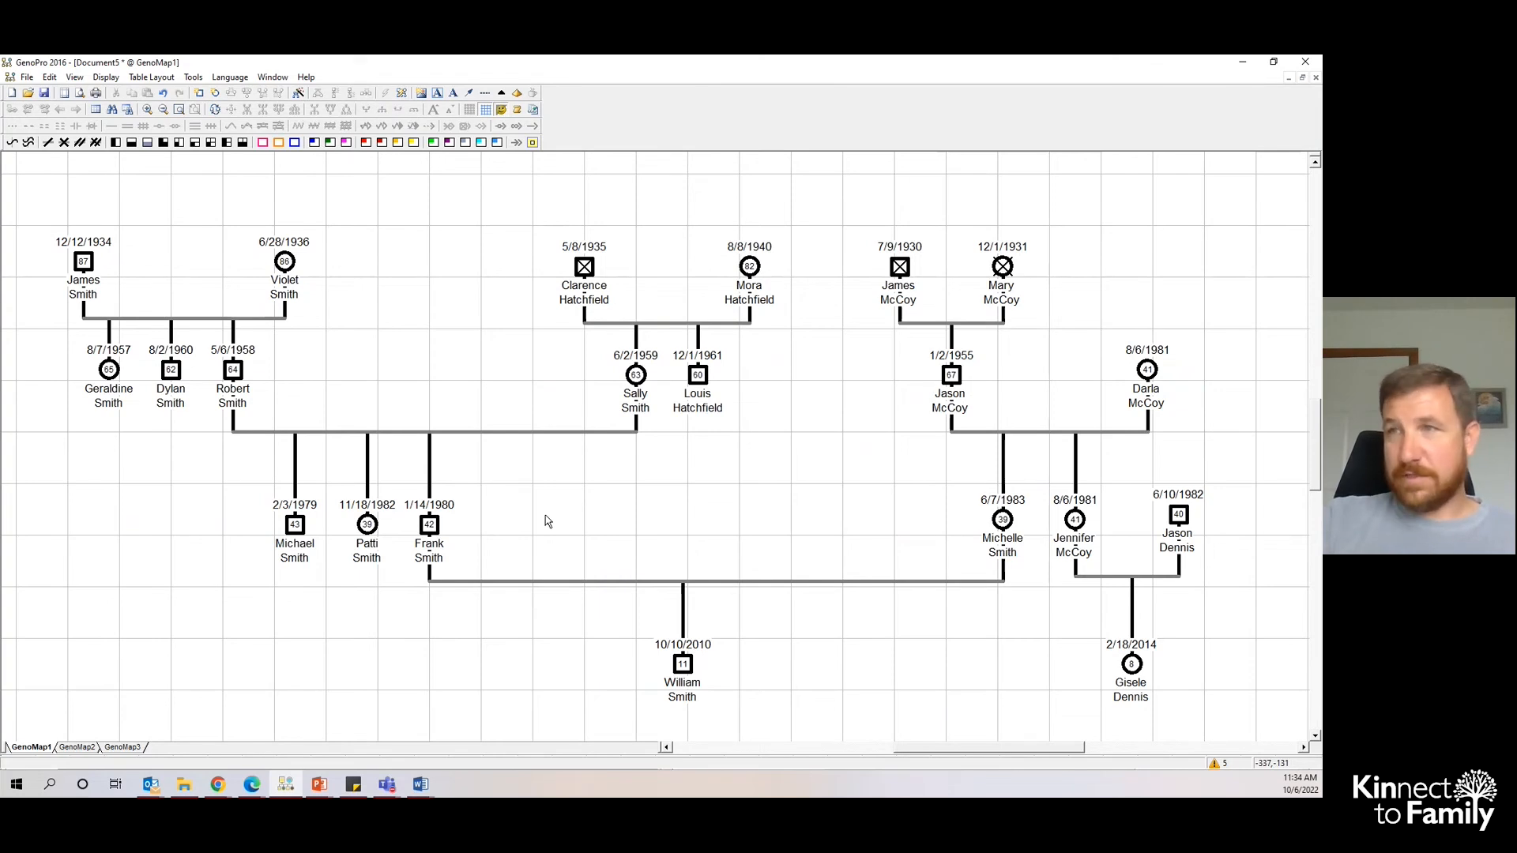
{"action": "left_click", "coordinate": [431, 545]}
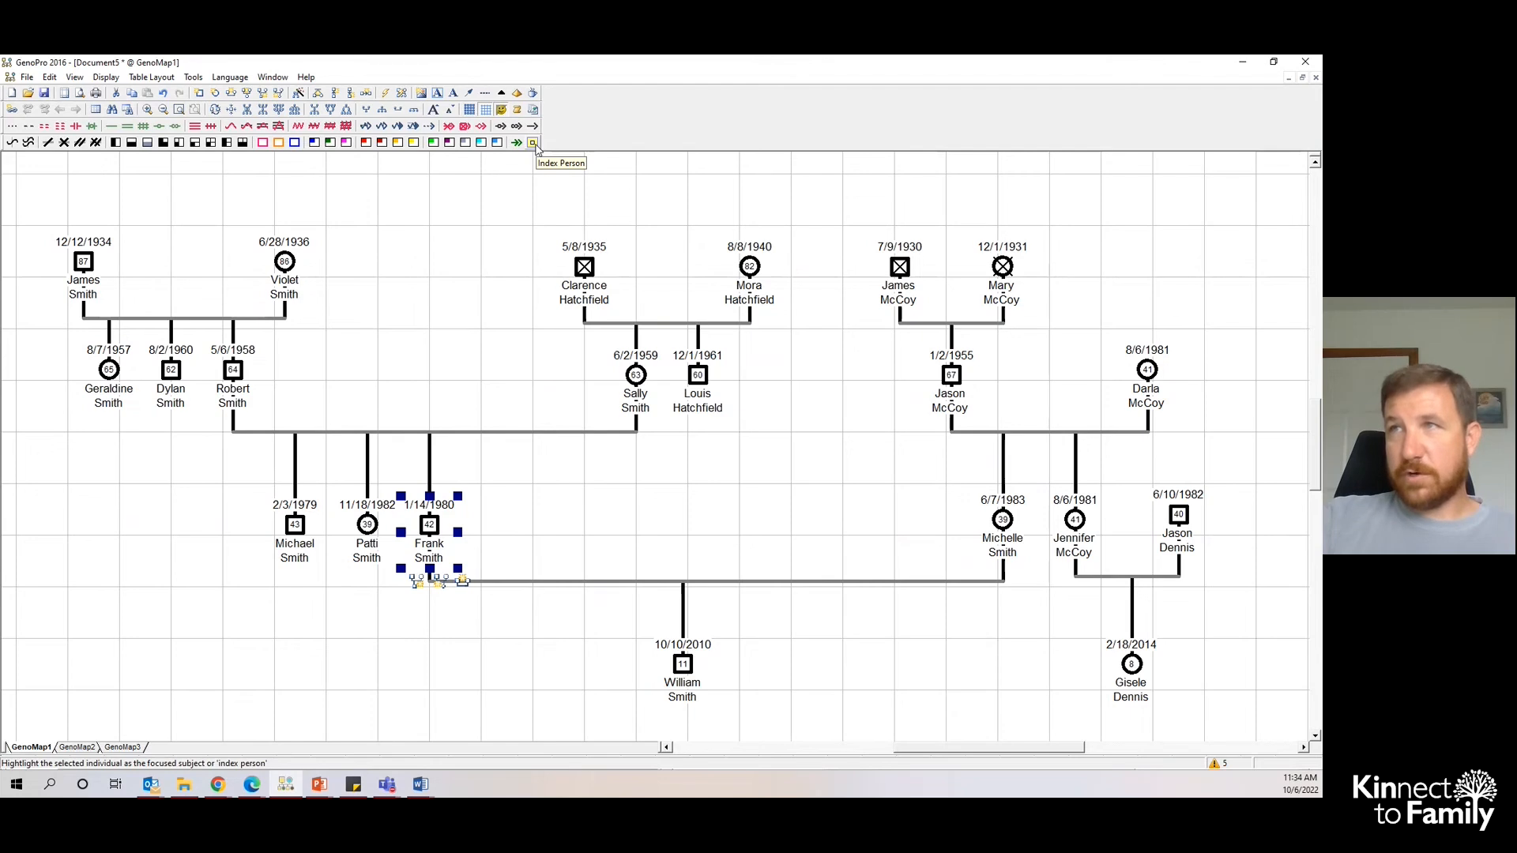
{"action": "left_click", "coordinate": [581, 496]}
{"action": "left_click", "coordinate": [1017, 540]}
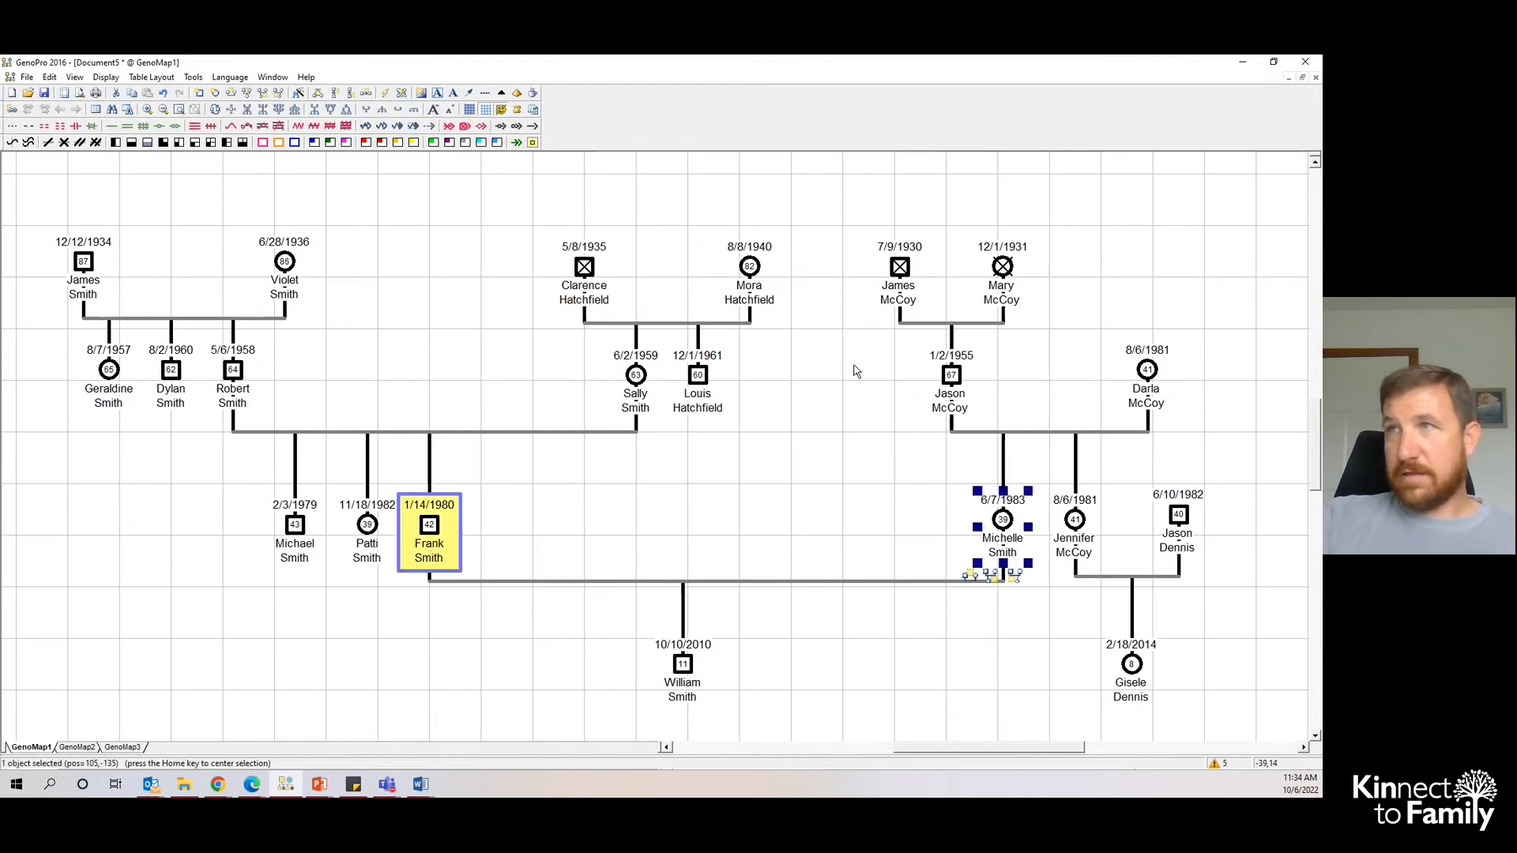
{"action": "left_click", "coordinate": [693, 670]}
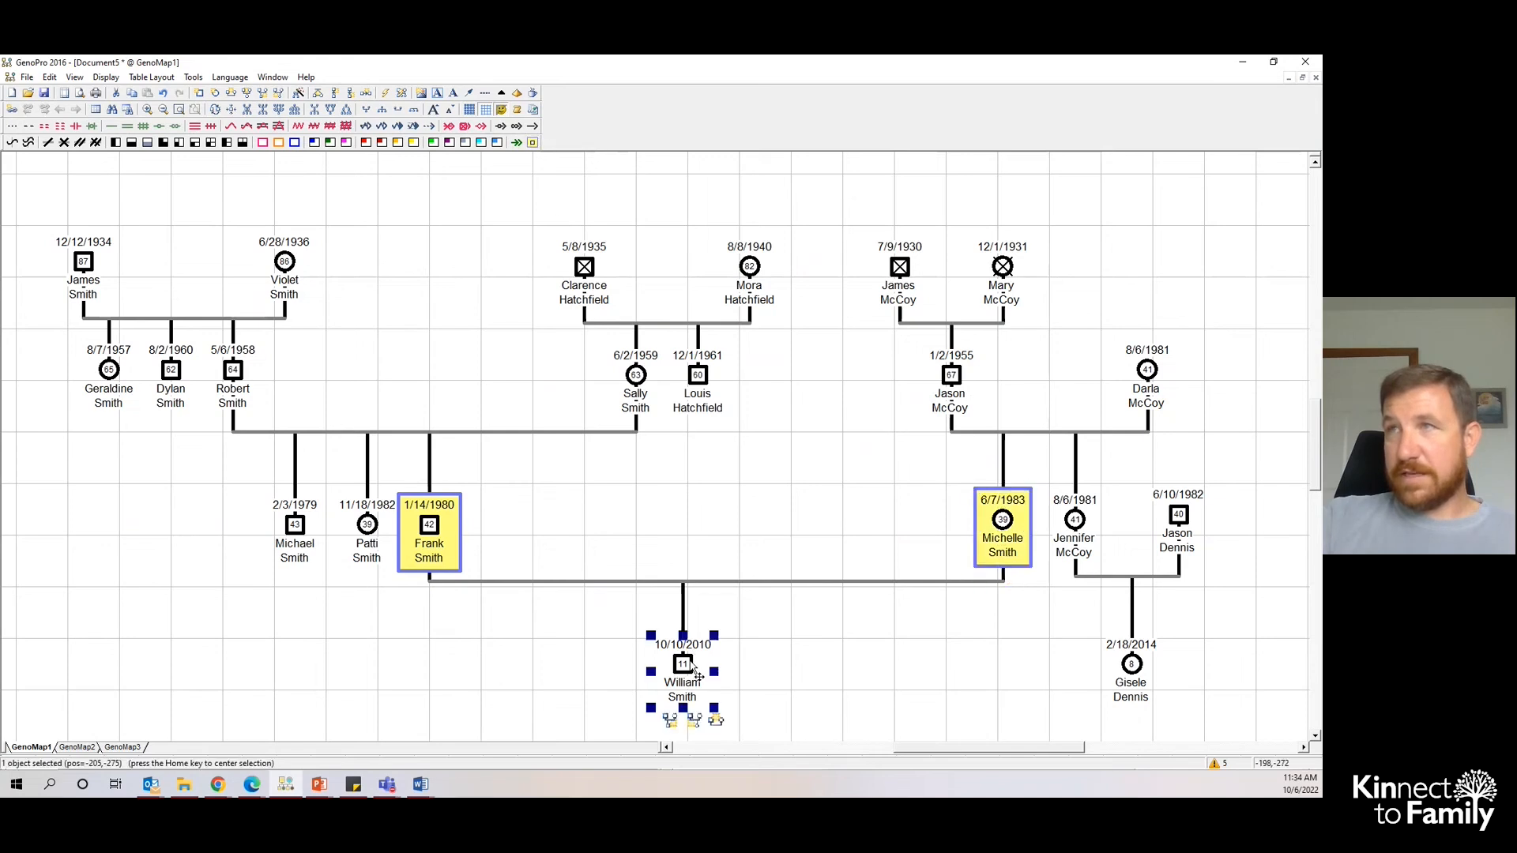
{"action": "left_click", "coordinate": [533, 142]}
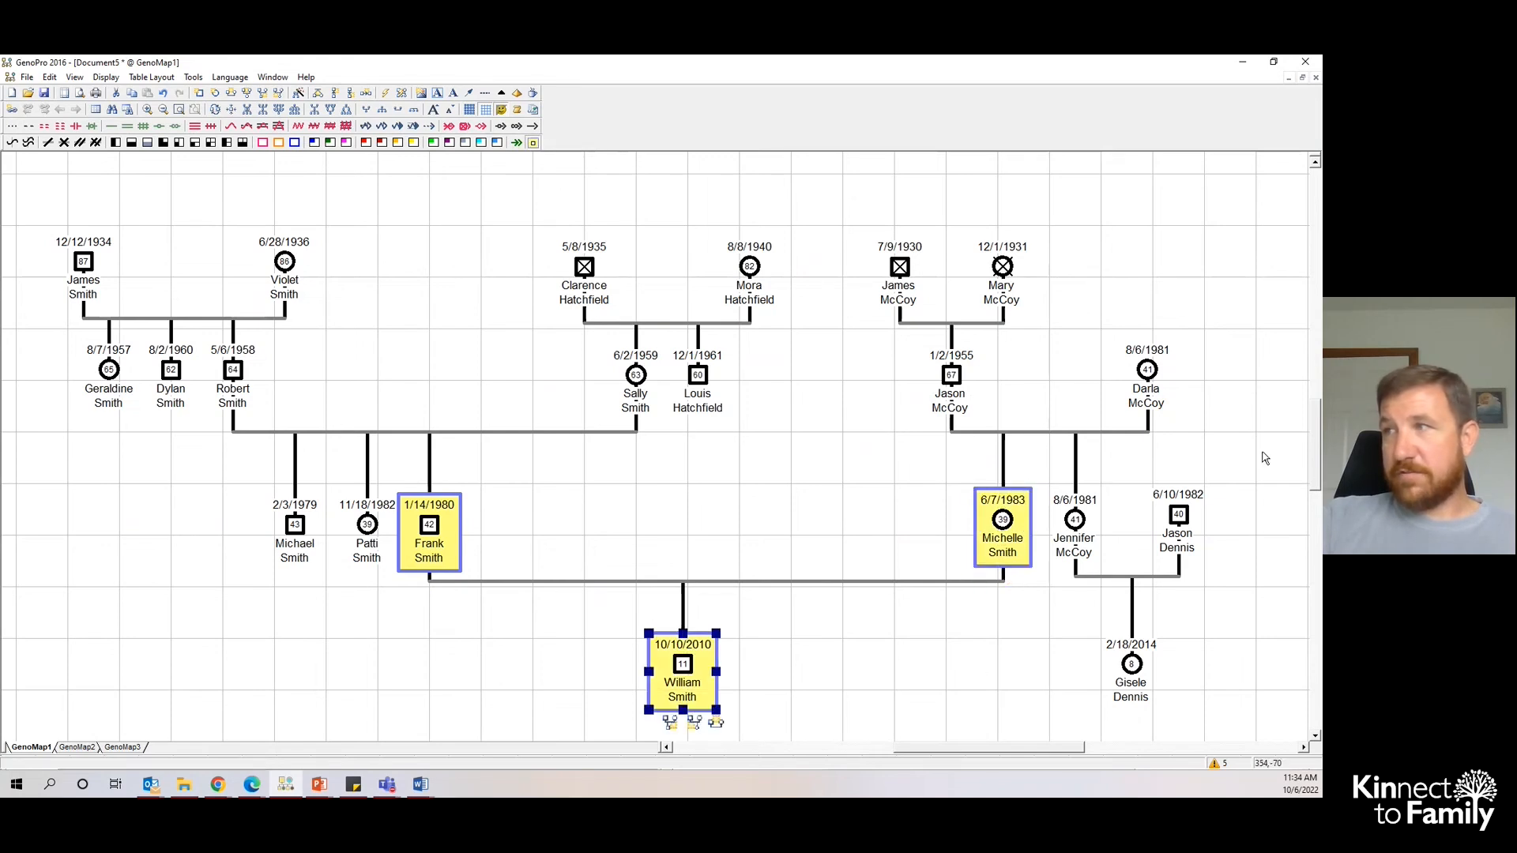
{"action": "scroll", "coordinate": [1315, 482], "scroll_direction": "down", "scroll_amount": 3}
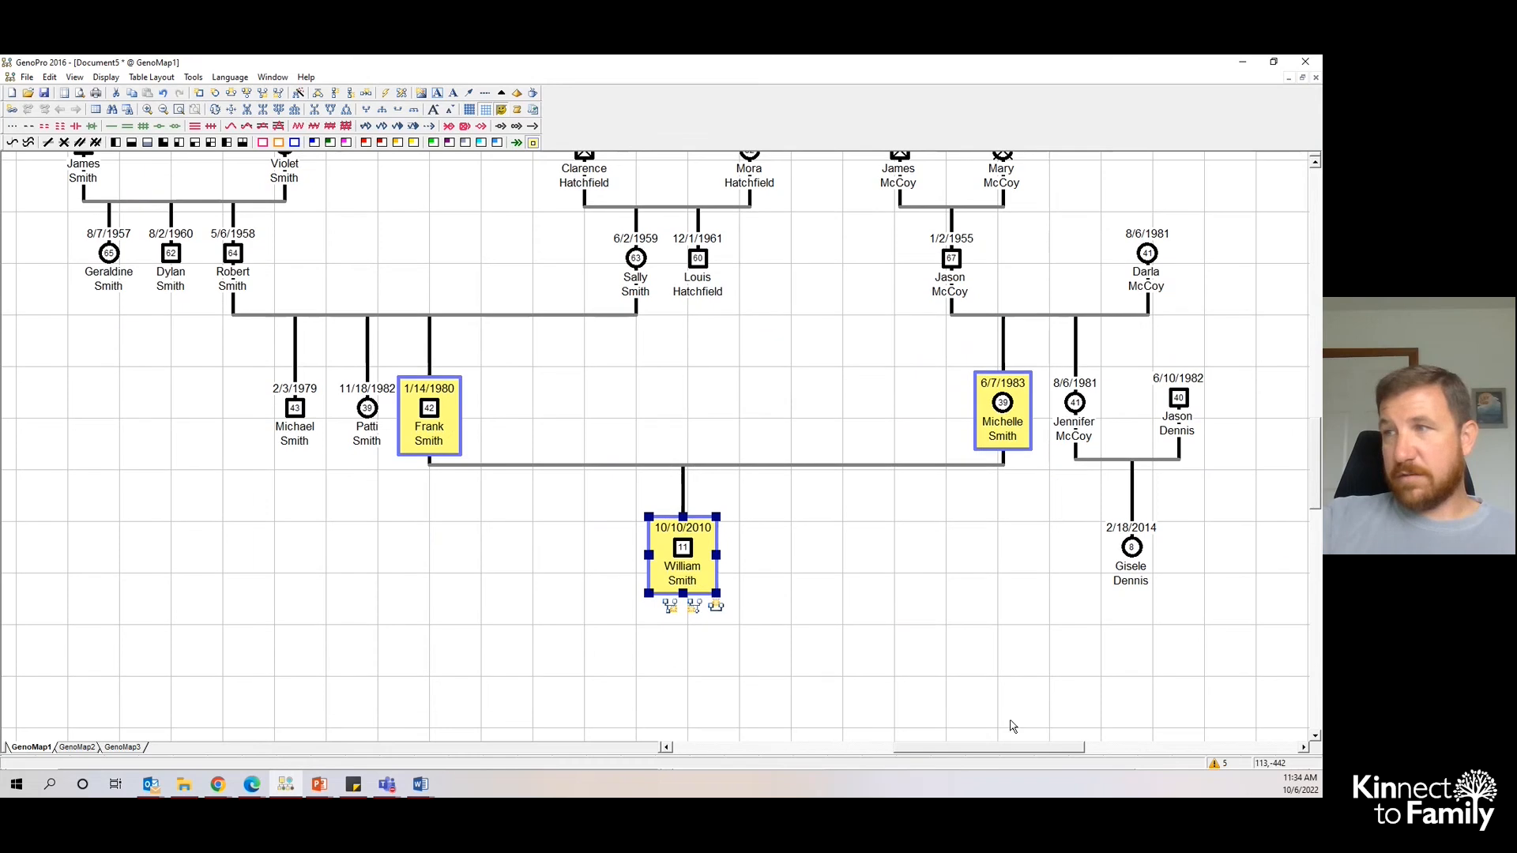
{"action": "left_click_drag", "start_coordinate": [1002, 750], "coordinate": [984, 757]}
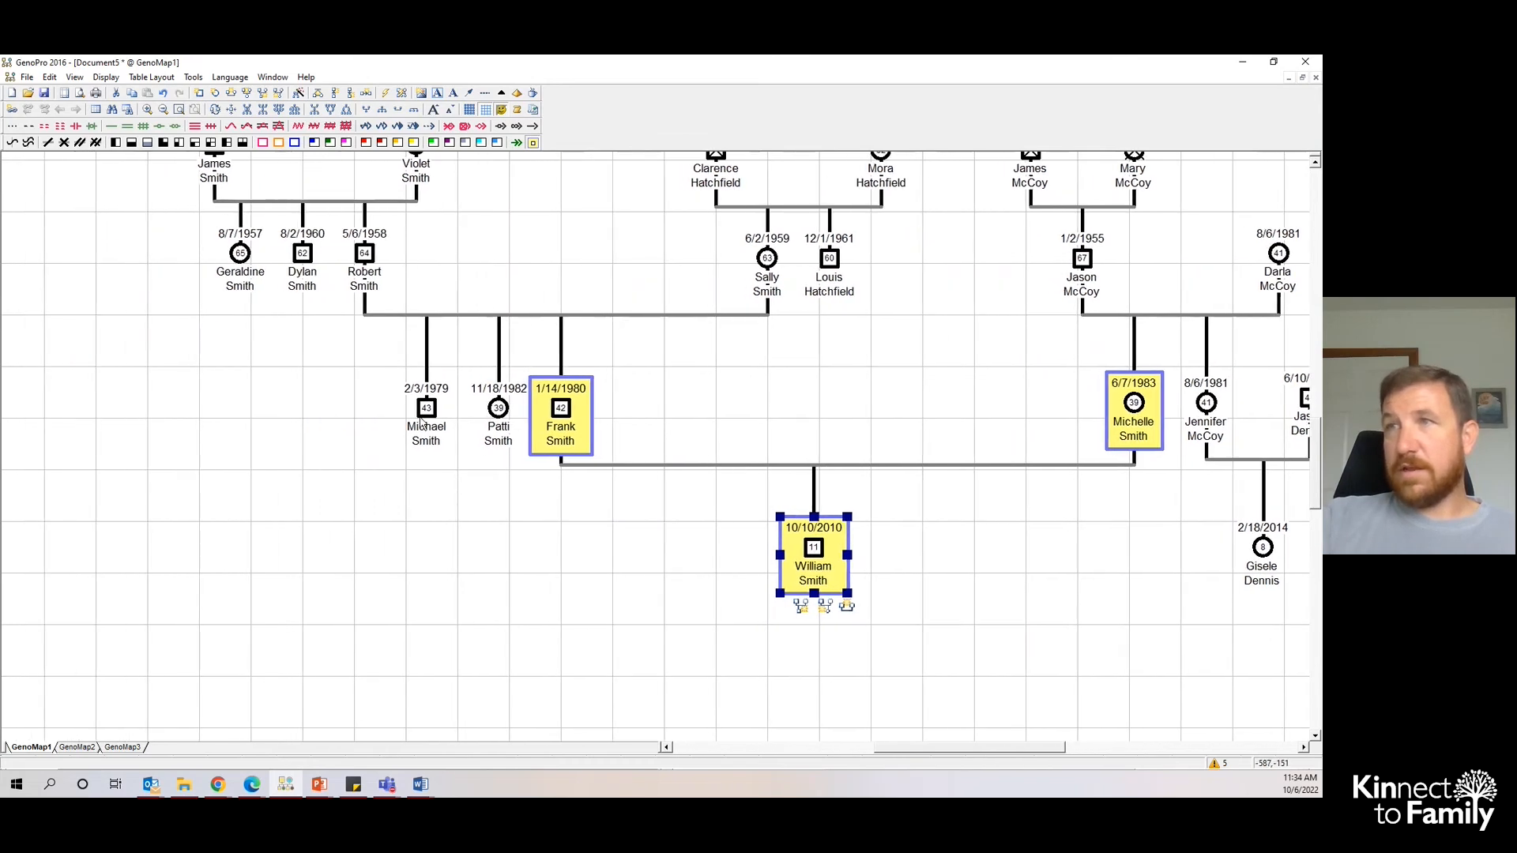
{"action": "left_click", "coordinate": [411, 405]}
{"action": "left_click_drag", "start_coordinate": [498, 408], "coordinate": [422, 421]}
{"action": "left_click", "coordinate": [424, 413]}
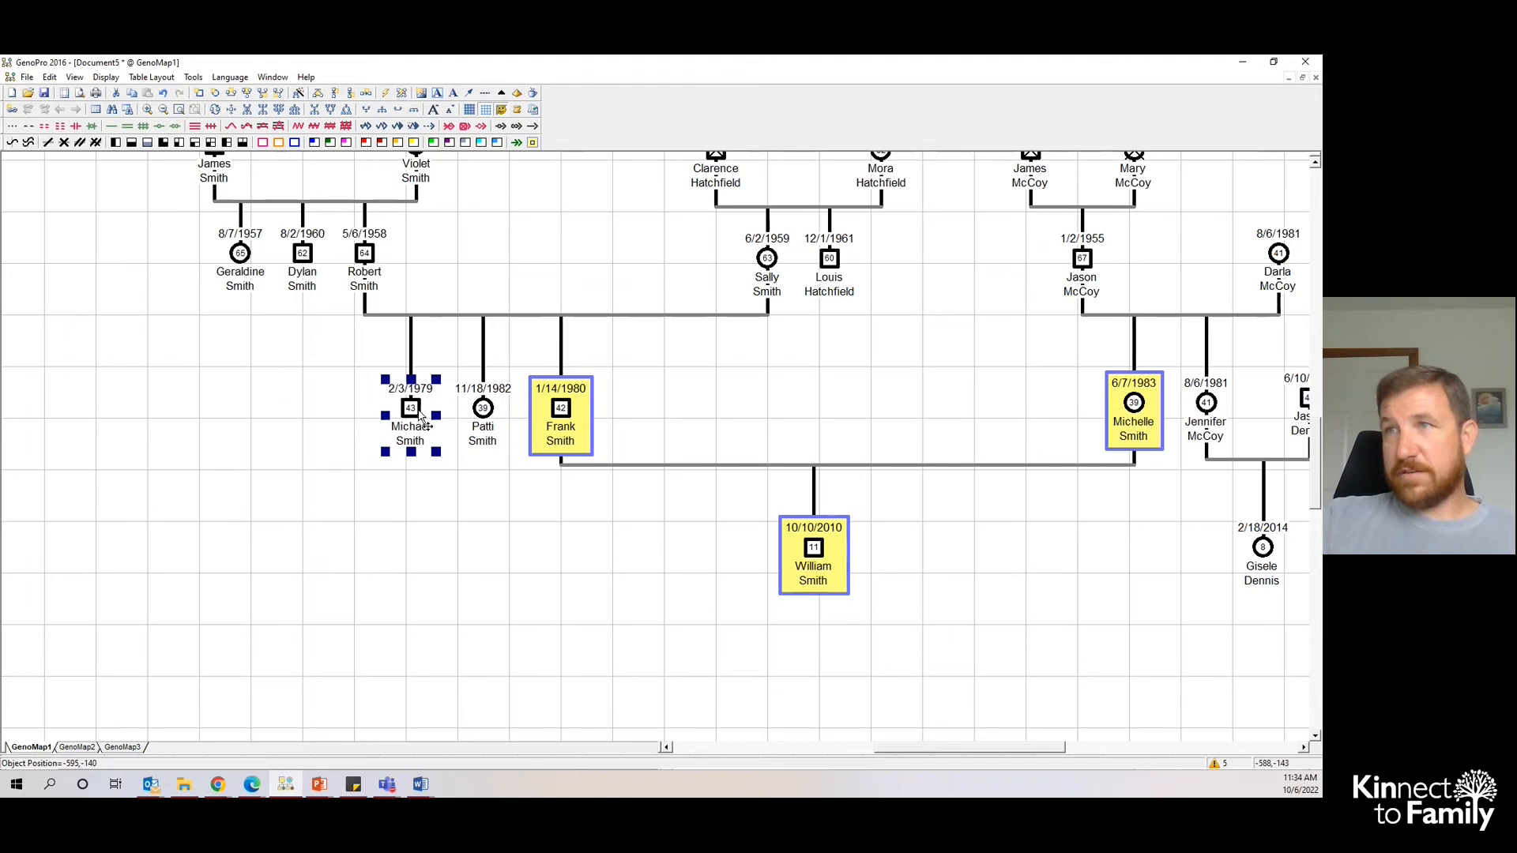
{"action": "left_click", "coordinate": [420, 508]}
{"action": "left_click_drag", "start_coordinate": [917, 748], "coordinate": [935, 749]}
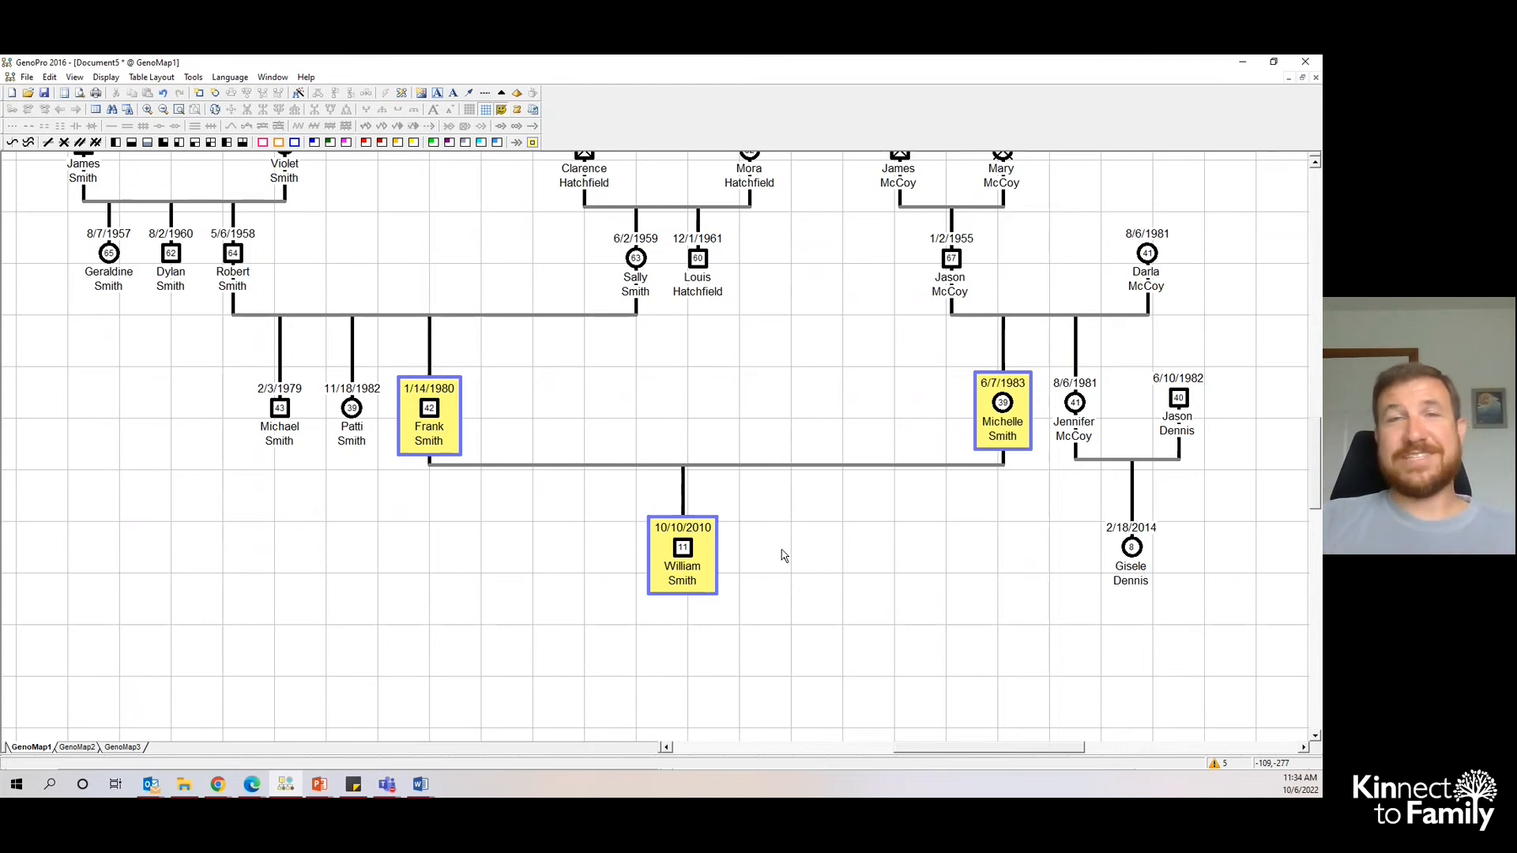
{"action": "right_click", "coordinate": [685, 557]}
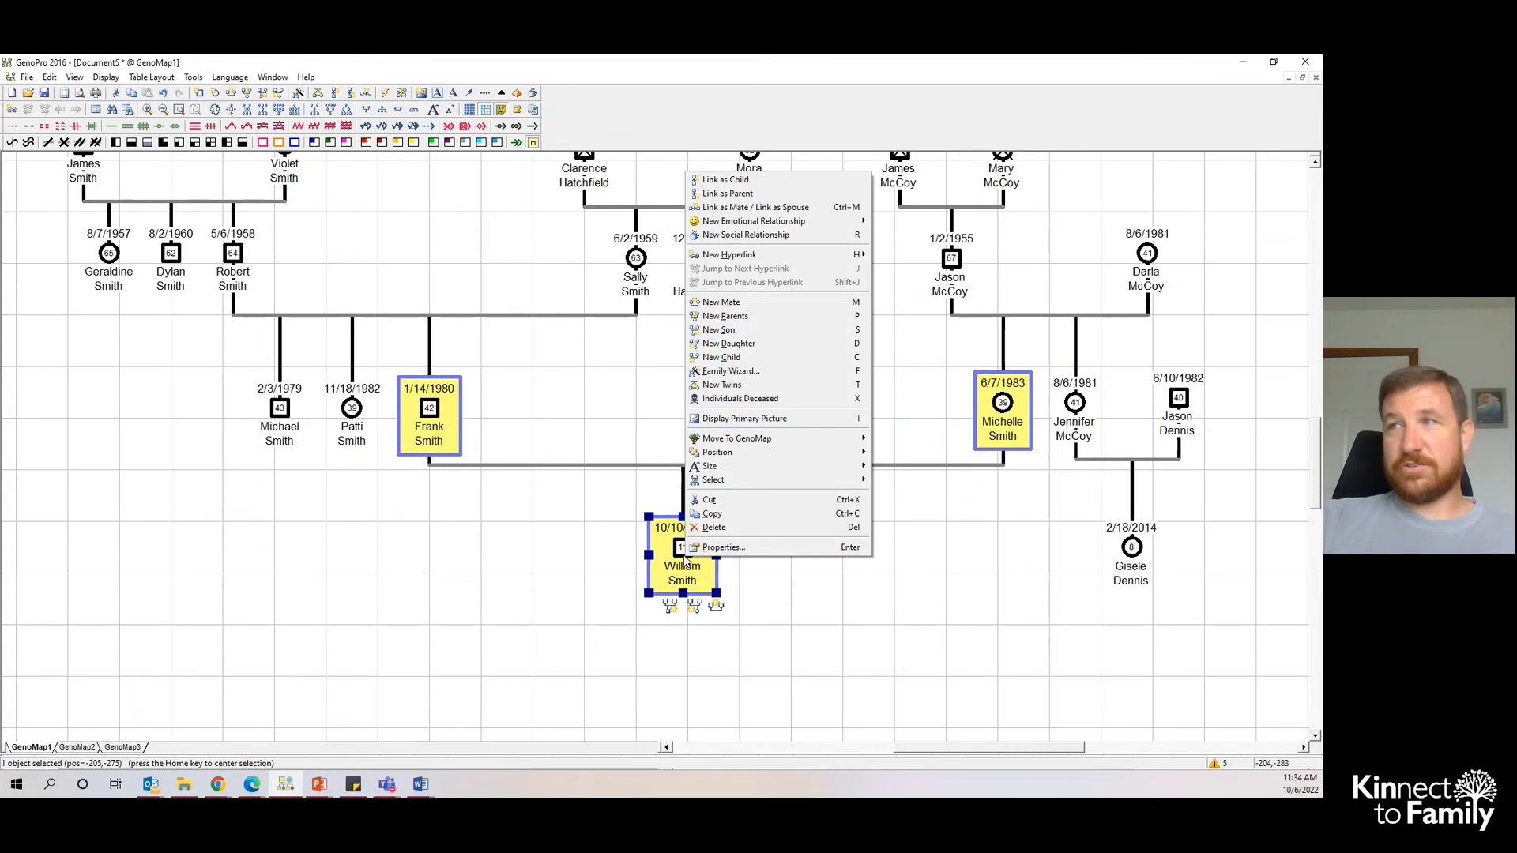
{"action": "mouse_move", "coordinate": [725, 474]}
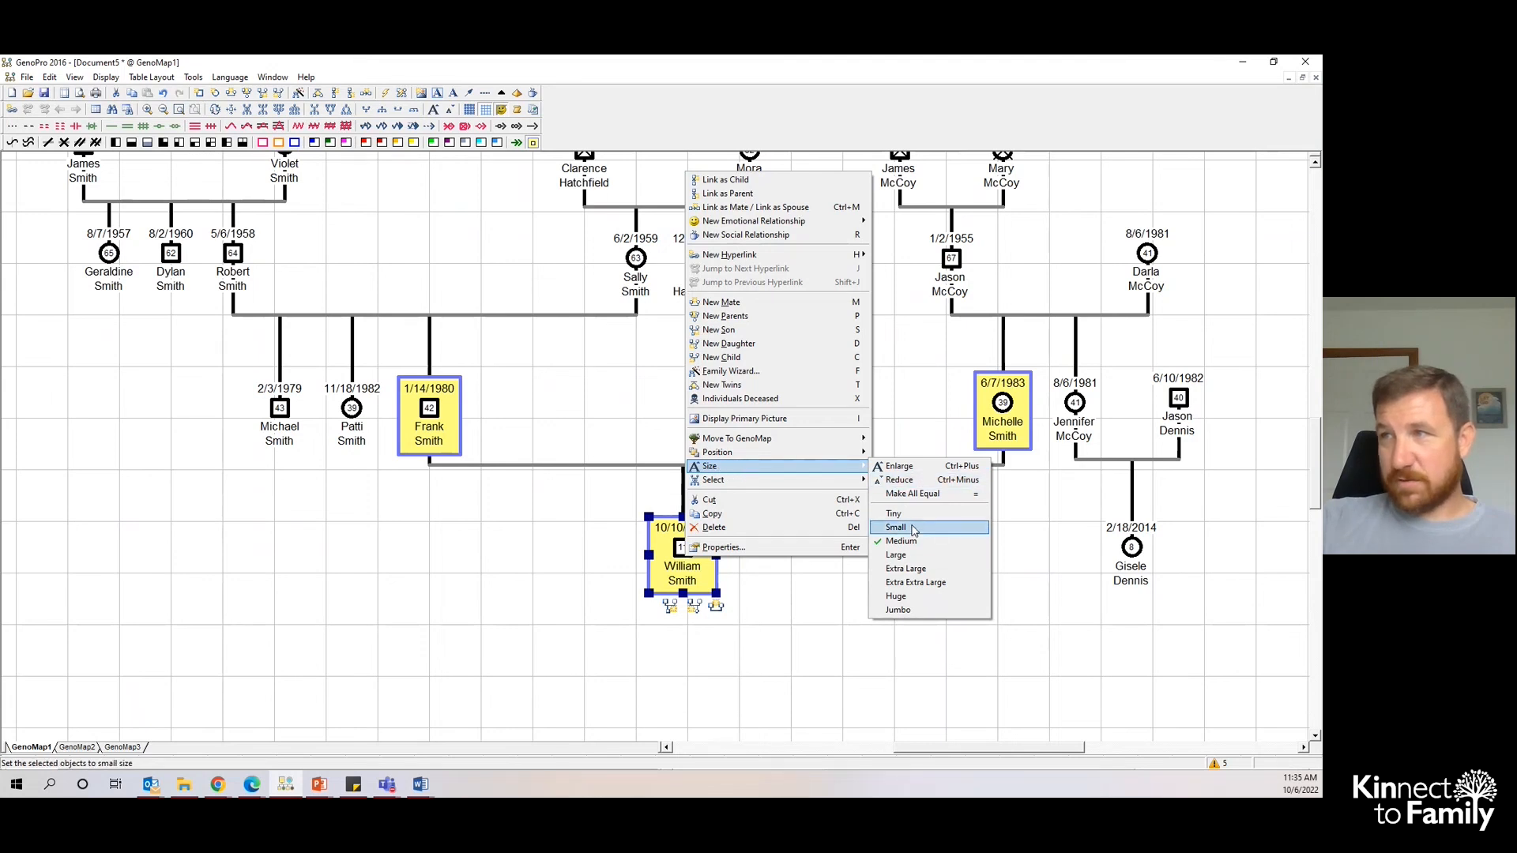
{"action": "left_click", "coordinate": [918, 588]}
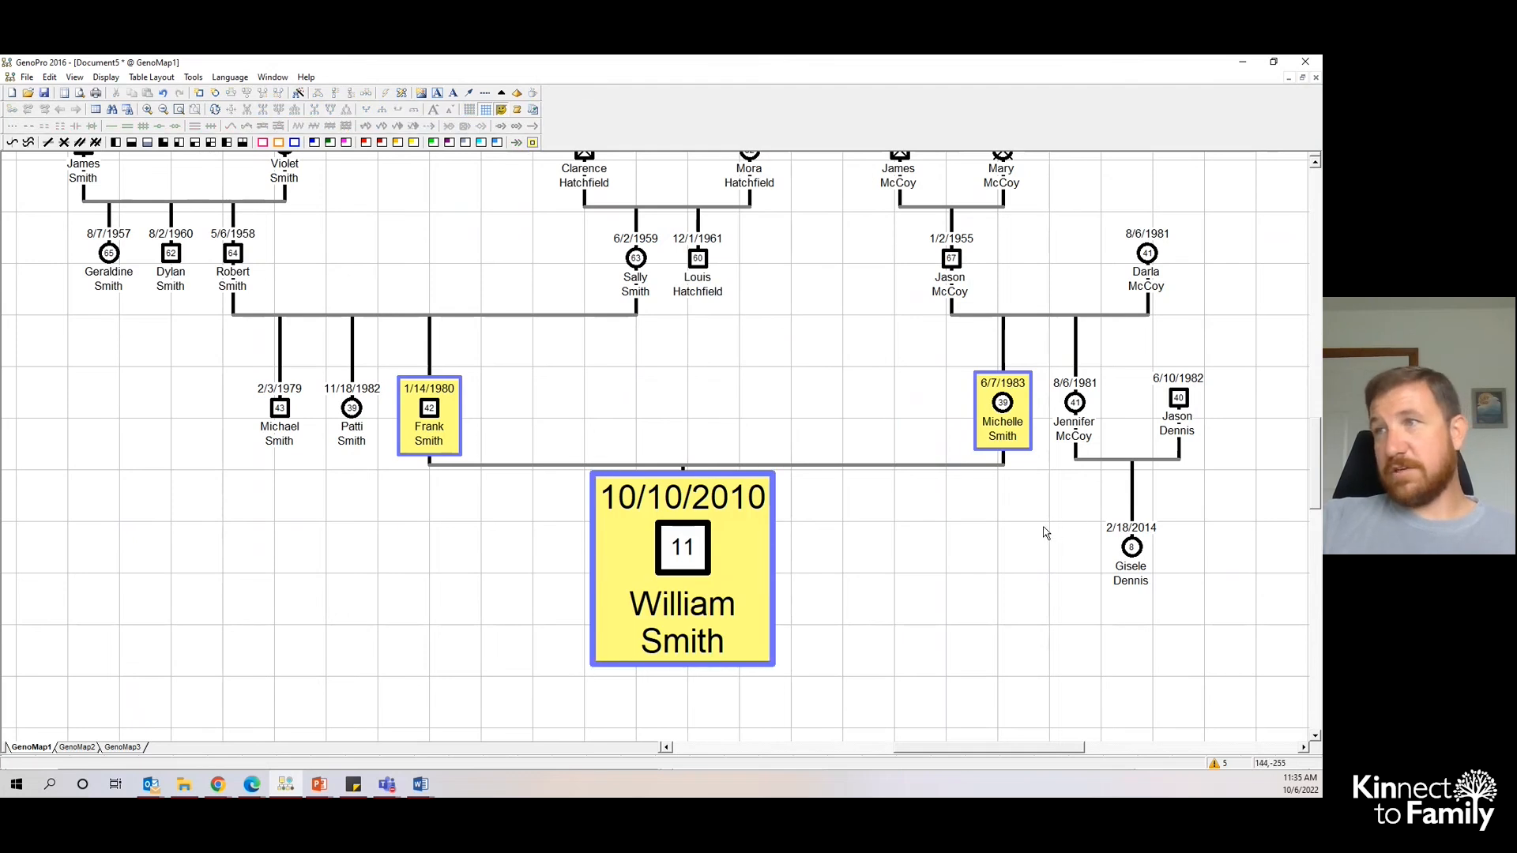
{"action": "scroll", "coordinate": [919, 579], "scroll_direction": "down", "scroll_amount": 1}
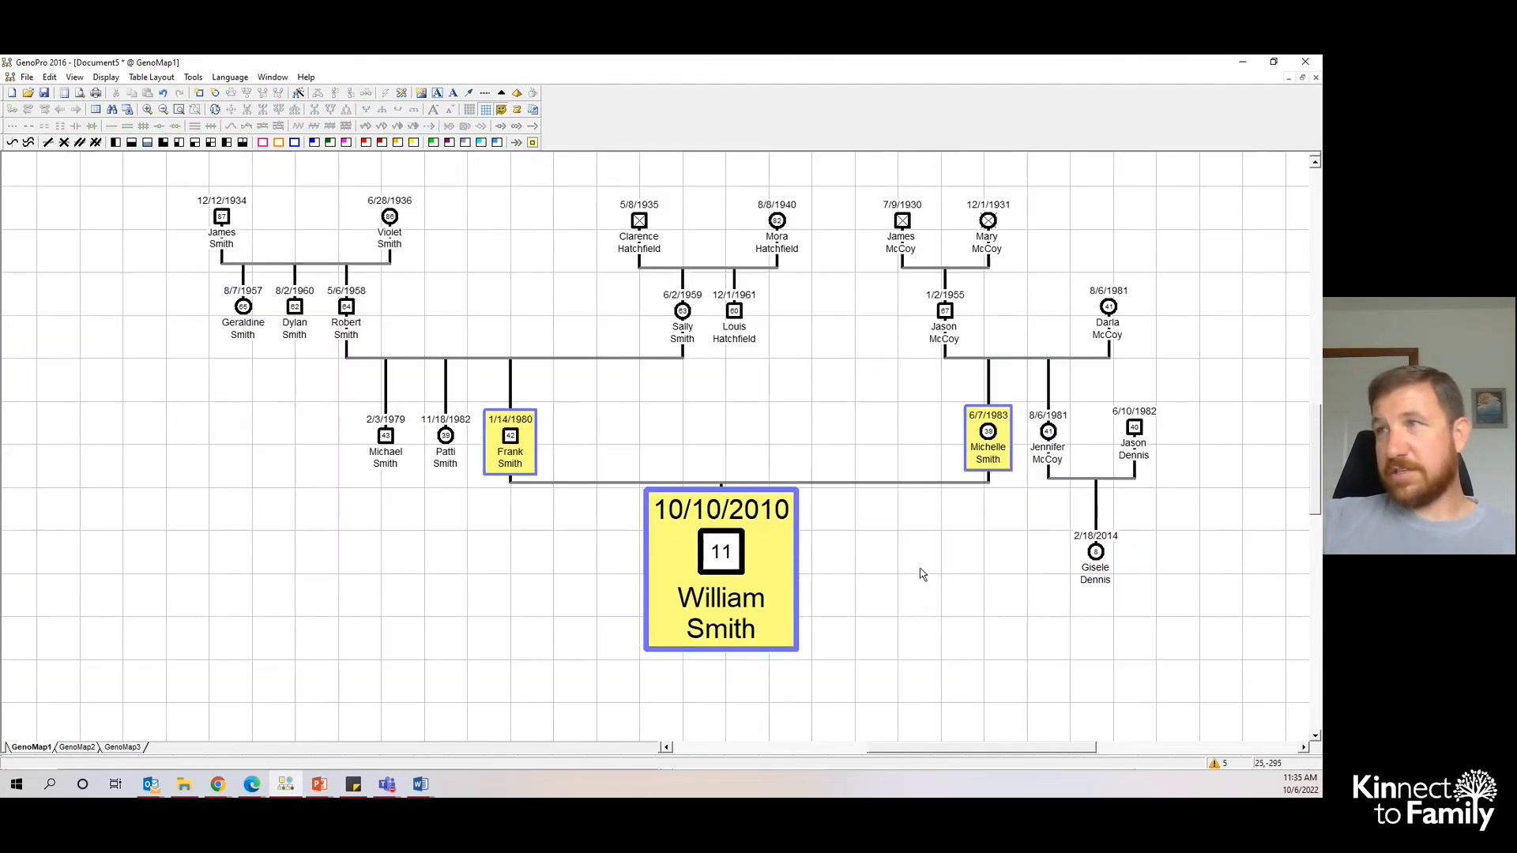
{"action": "scroll", "coordinate": [926, 564], "scroll_direction": "down", "scroll_amount": 2}
{"action": "left_click_drag", "start_coordinate": [786, 577], "coordinate": [790, 619]}
{"action": "left_click", "coordinate": [629, 482]}
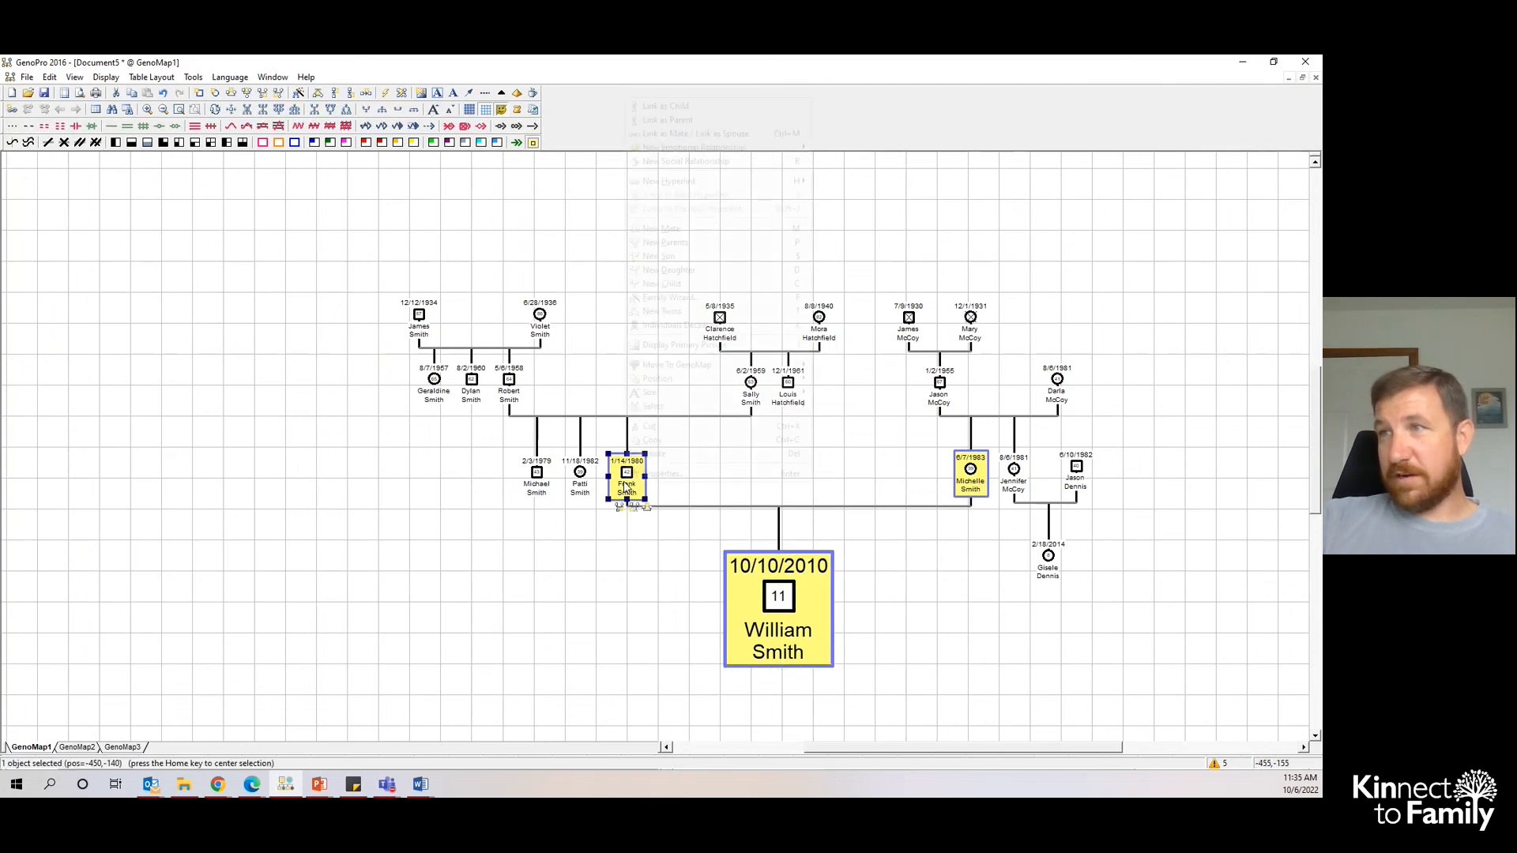
{"action": "right_click", "coordinate": [632, 485]}
{"action": "mouse_move", "coordinate": [664, 394]}
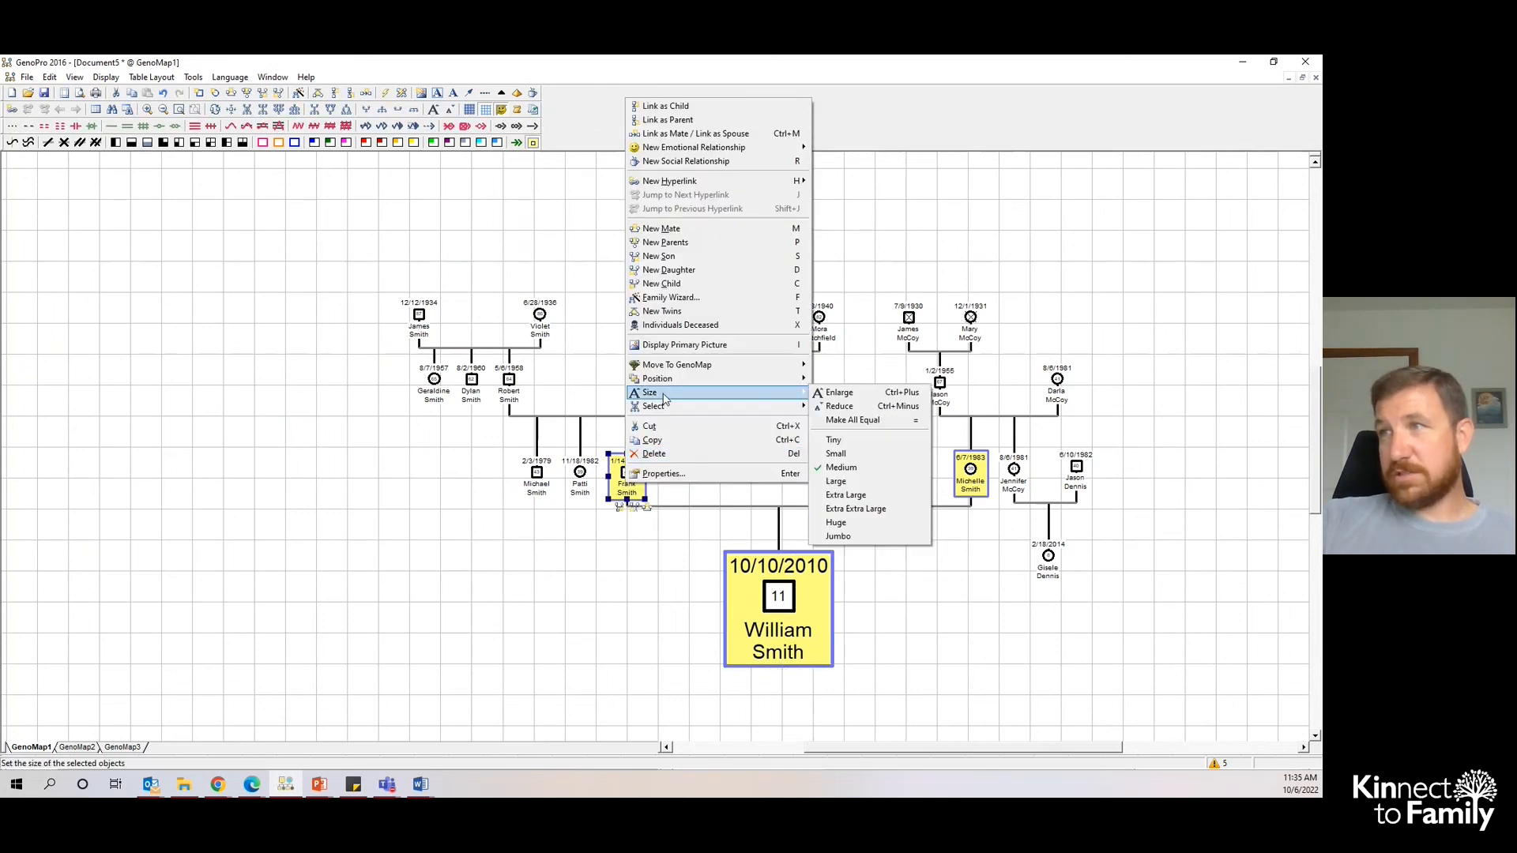
{"action": "left_click", "coordinate": [859, 483]}
{"action": "left_click", "coordinate": [970, 484]}
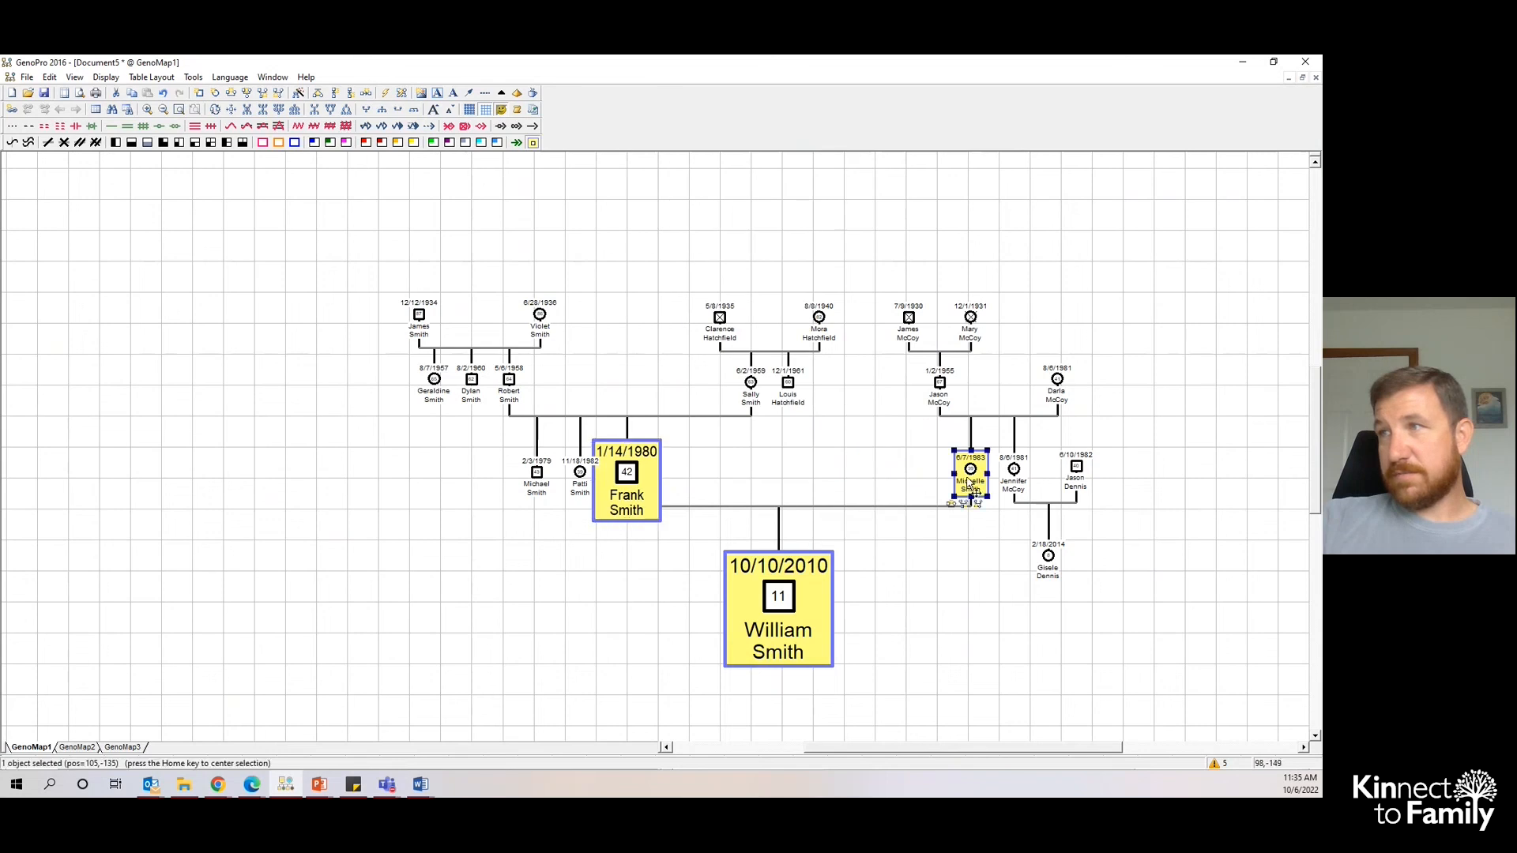
{"action": "right_click", "coordinate": [971, 483]}
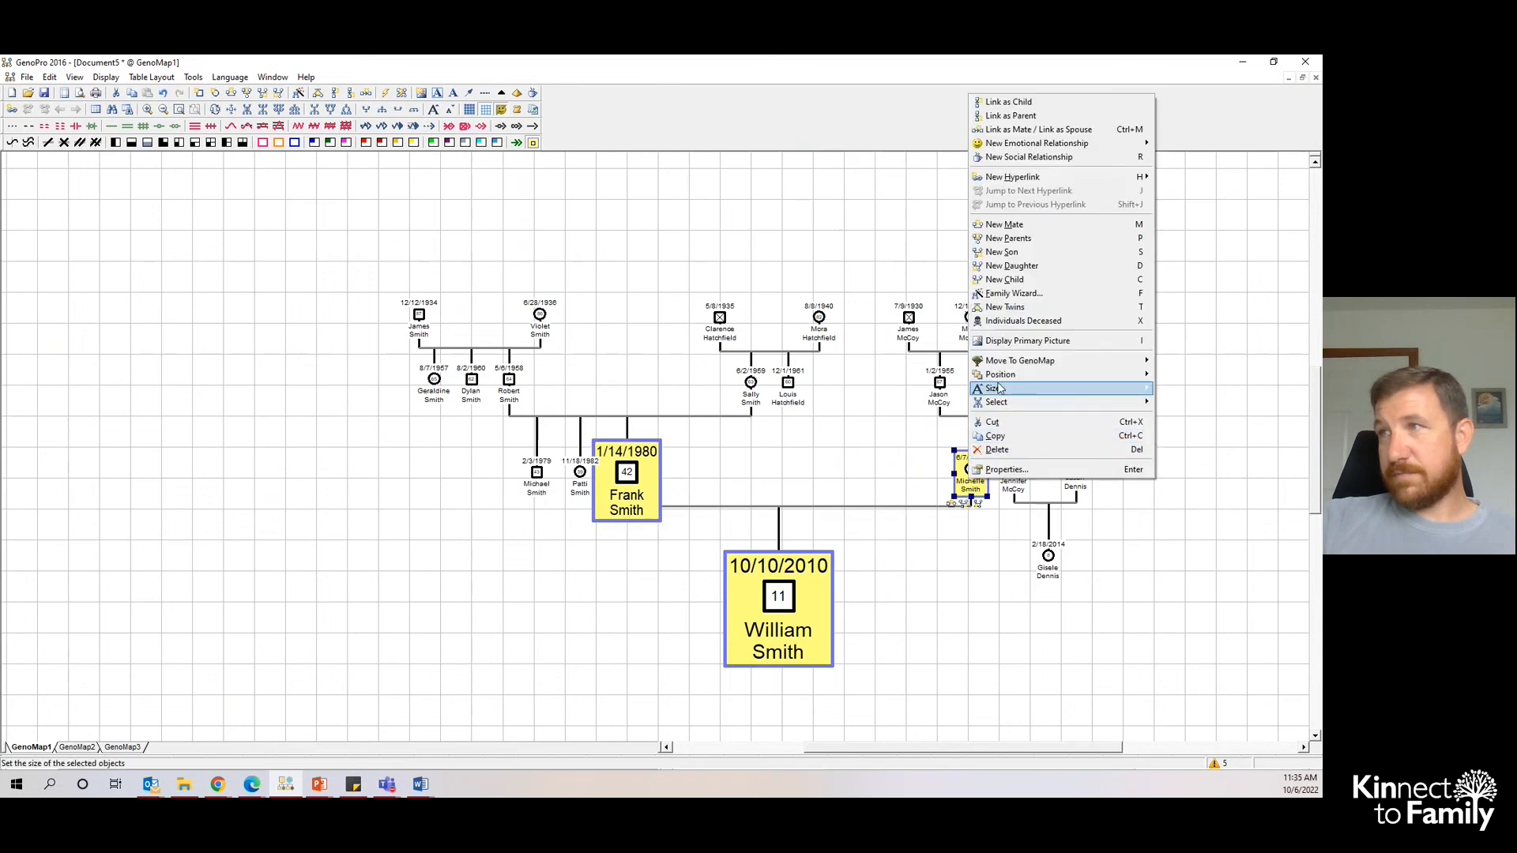
{"action": "mouse_move", "coordinate": [1142, 388]}
{"action": "left_click", "coordinate": [1188, 491]}
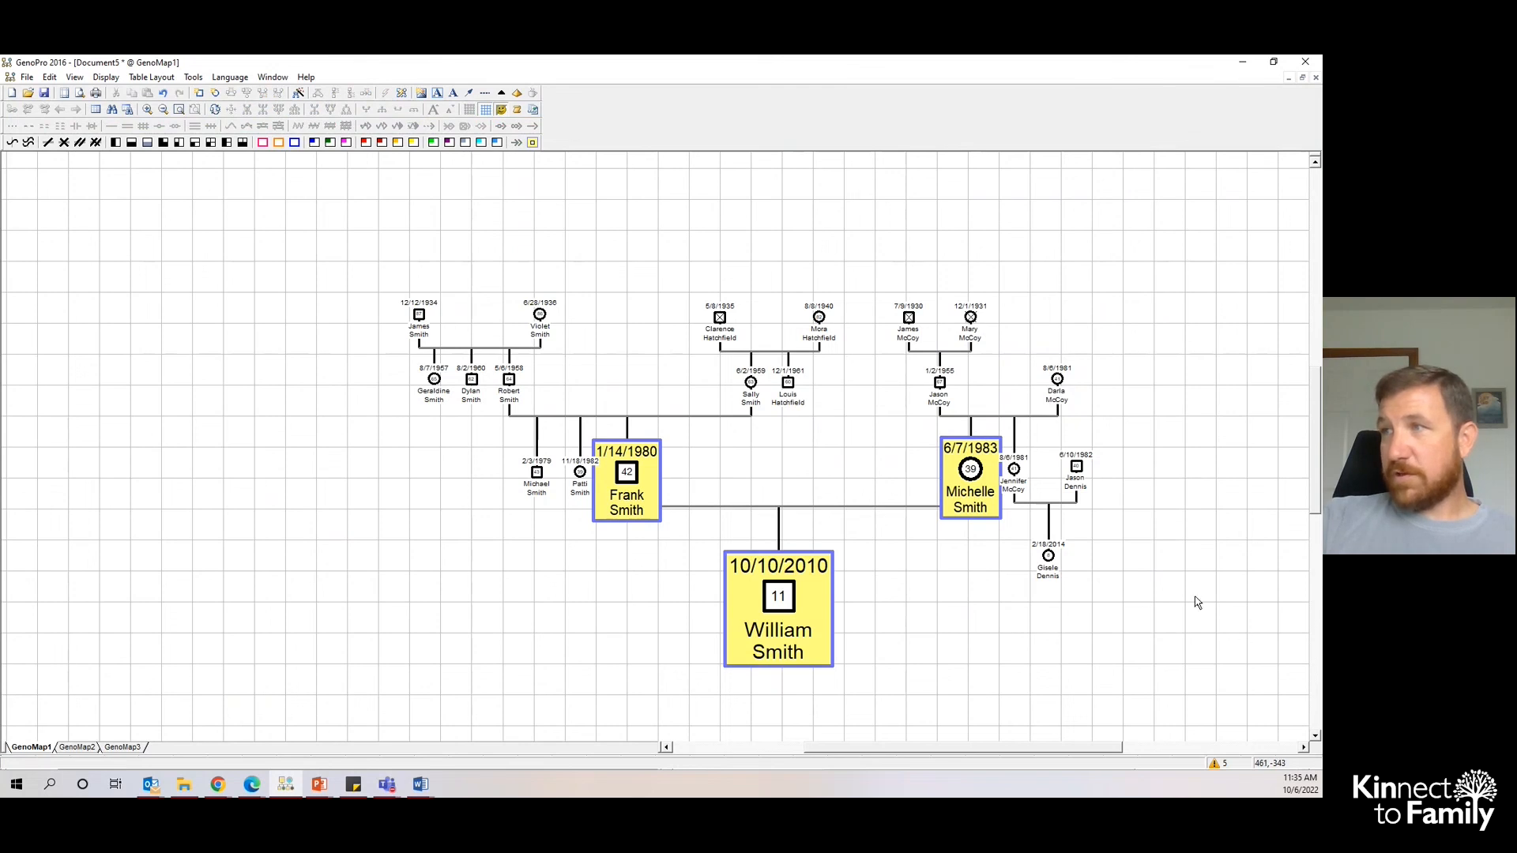
{"action": "left_click_drag", "start_coordinate": [1195, 584], "coordinate": [1005, 374]}
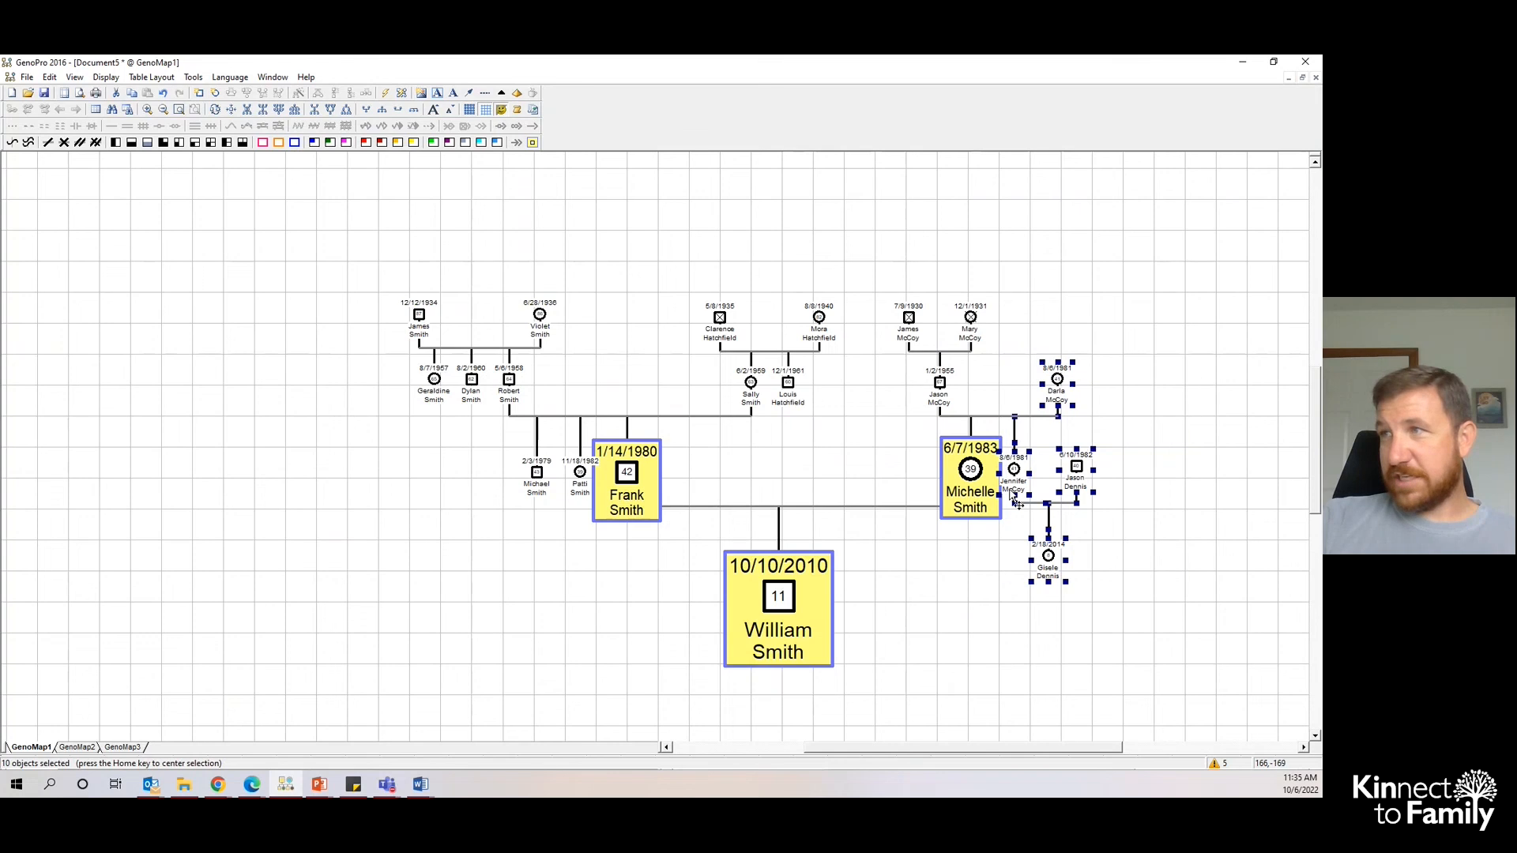
{"action": "left_click_drag", "start_coordinate": [1019, 469], "coordinate": [1065, 466]}
{"action": "left_click_drag", "start_coordinate": [324, 283], "coordinate": [539, 482]}
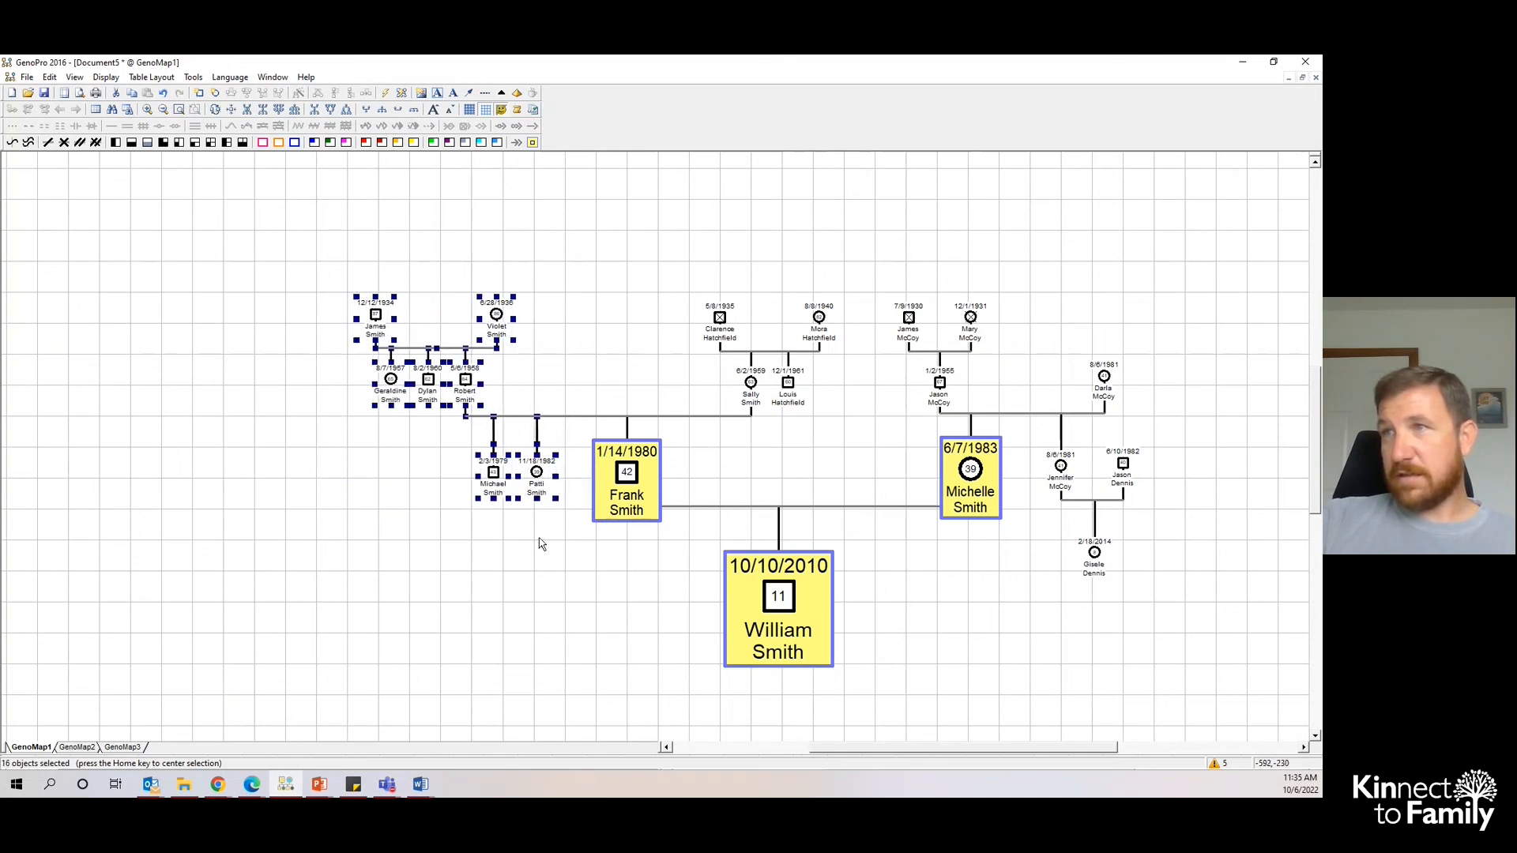
{"action": "left_click", "coordinate": [538, 605]}
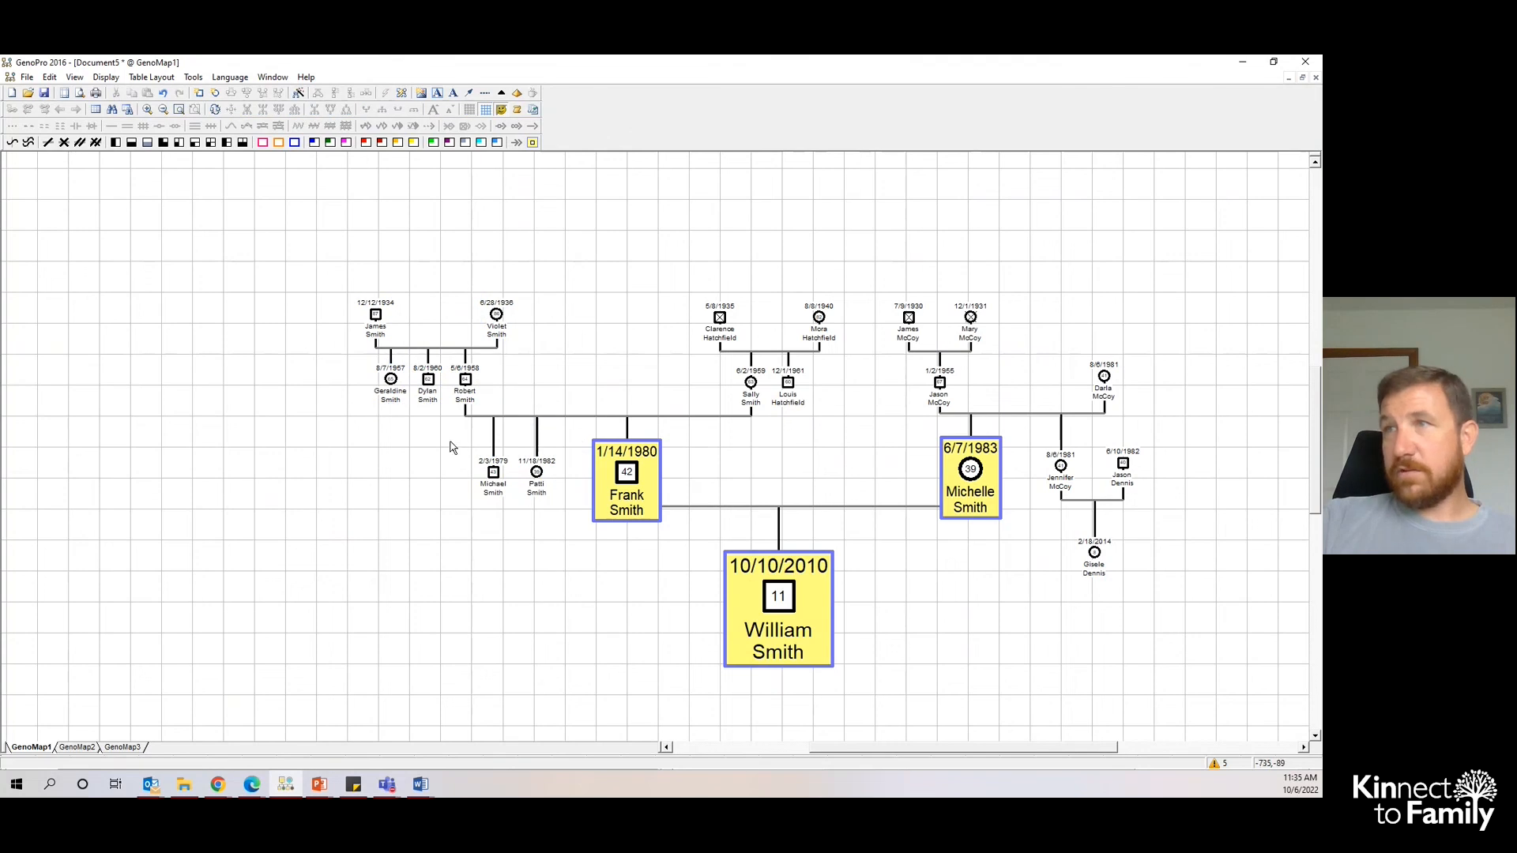
{"action": "left_click", "coordinate": [467, 392]}
{"action": "left_click", "coordinate": [493, 473], "text": "ctrl"}
{"action": "left_click", "coordinate": [536, 473], "text": "ctrl"}
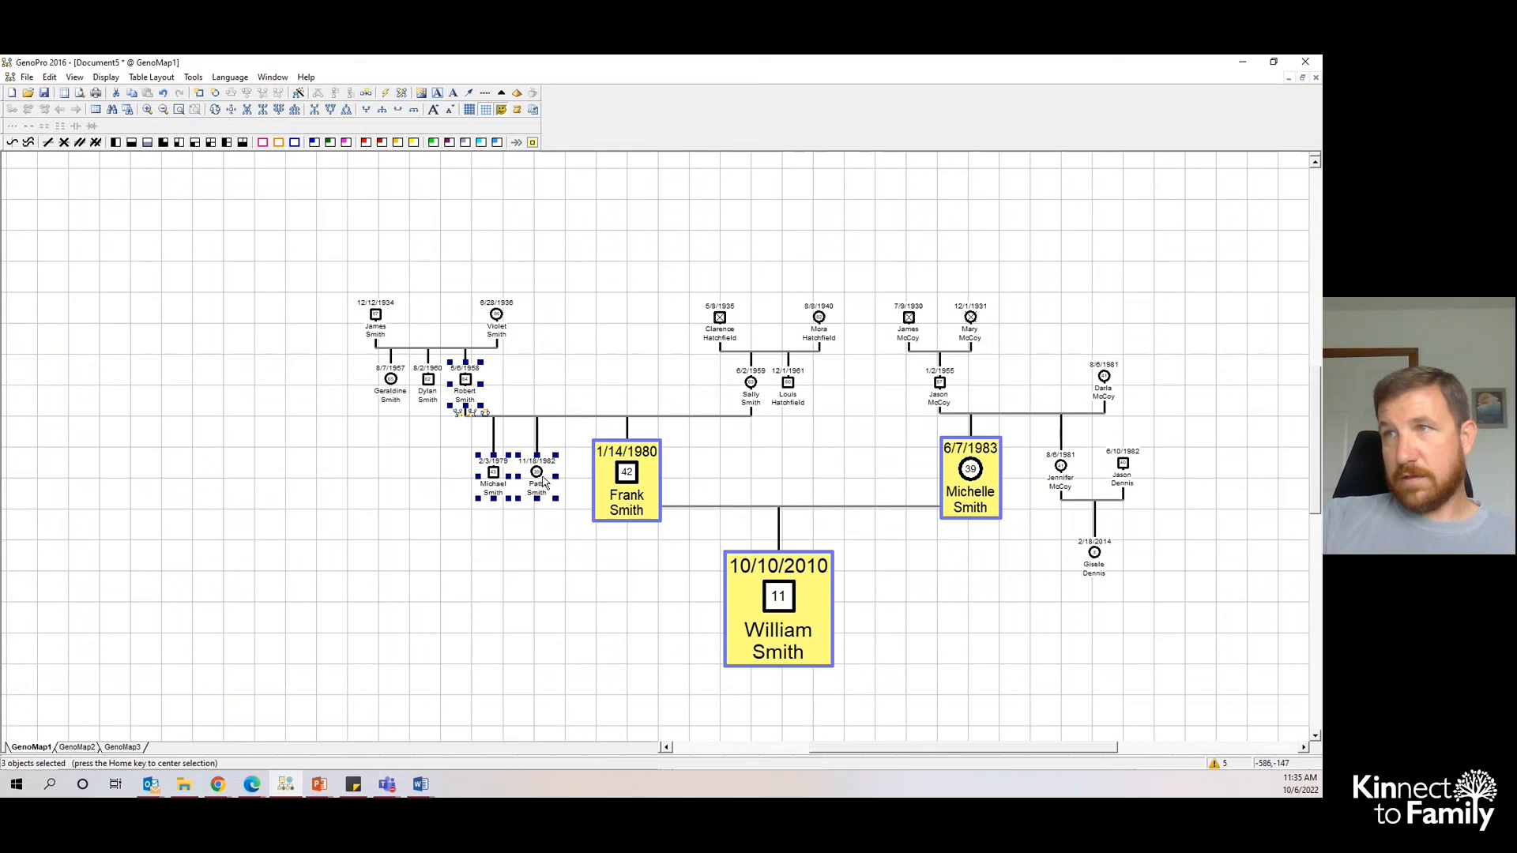
{"action": "left_click", "coordinate": [497, 390]}
{"action": "left_click", "coordinate": [466, 382]}
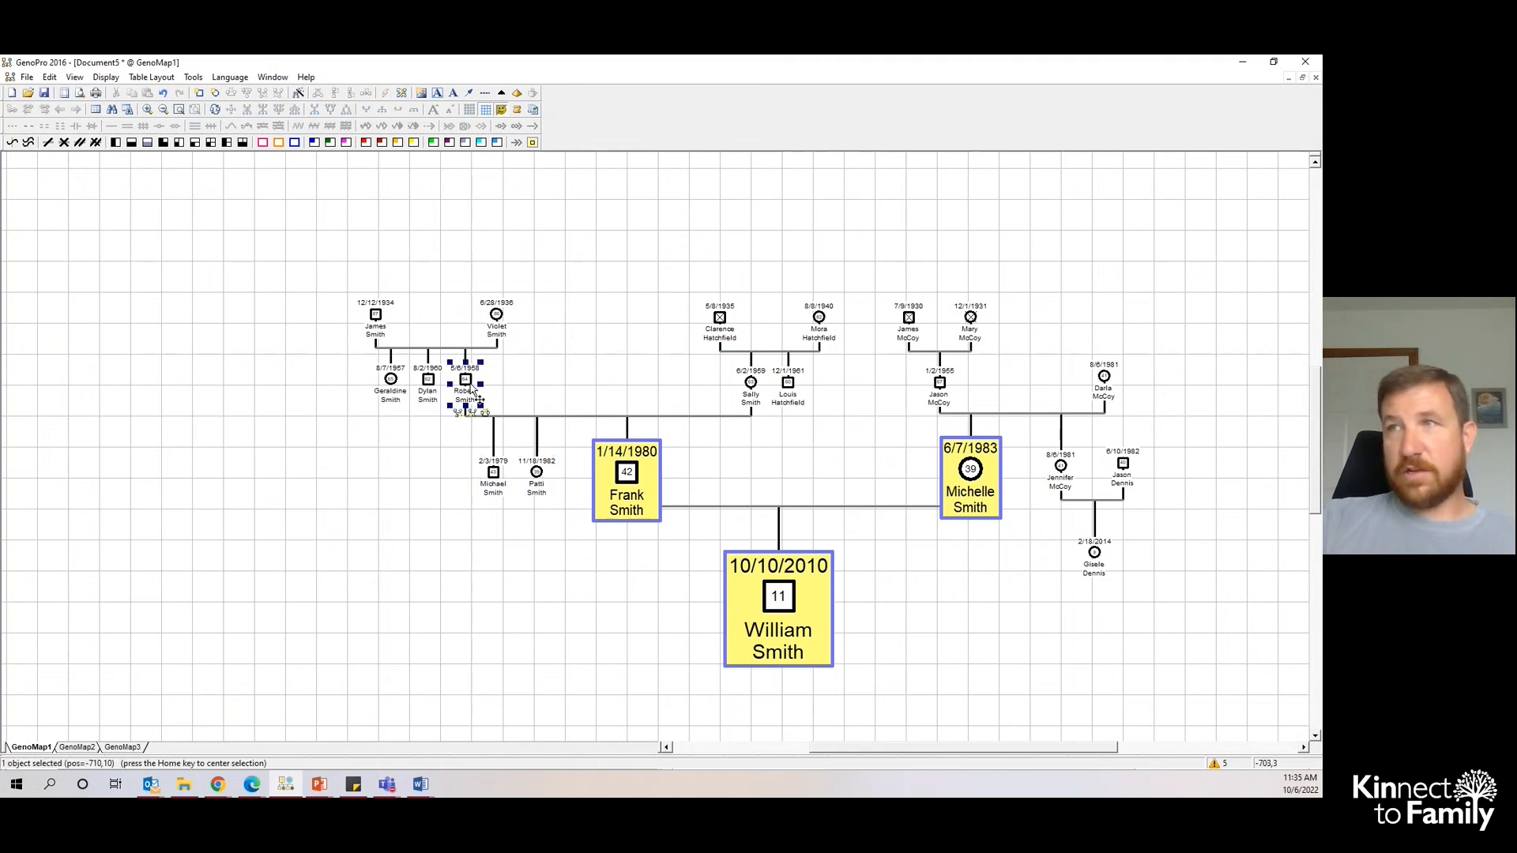
{"action": "left_click", "coordinate": [496, 472], "text": "ctrl"}
{"action": "left_click", "coordinate": [532, 471], "text": "ctrl"}
{"action": "left_click", "coordinate": [743, 393], "text": "ctrl"}
{"action": "left_click", "coordinate": [938, 399], "text": "ctrl"}
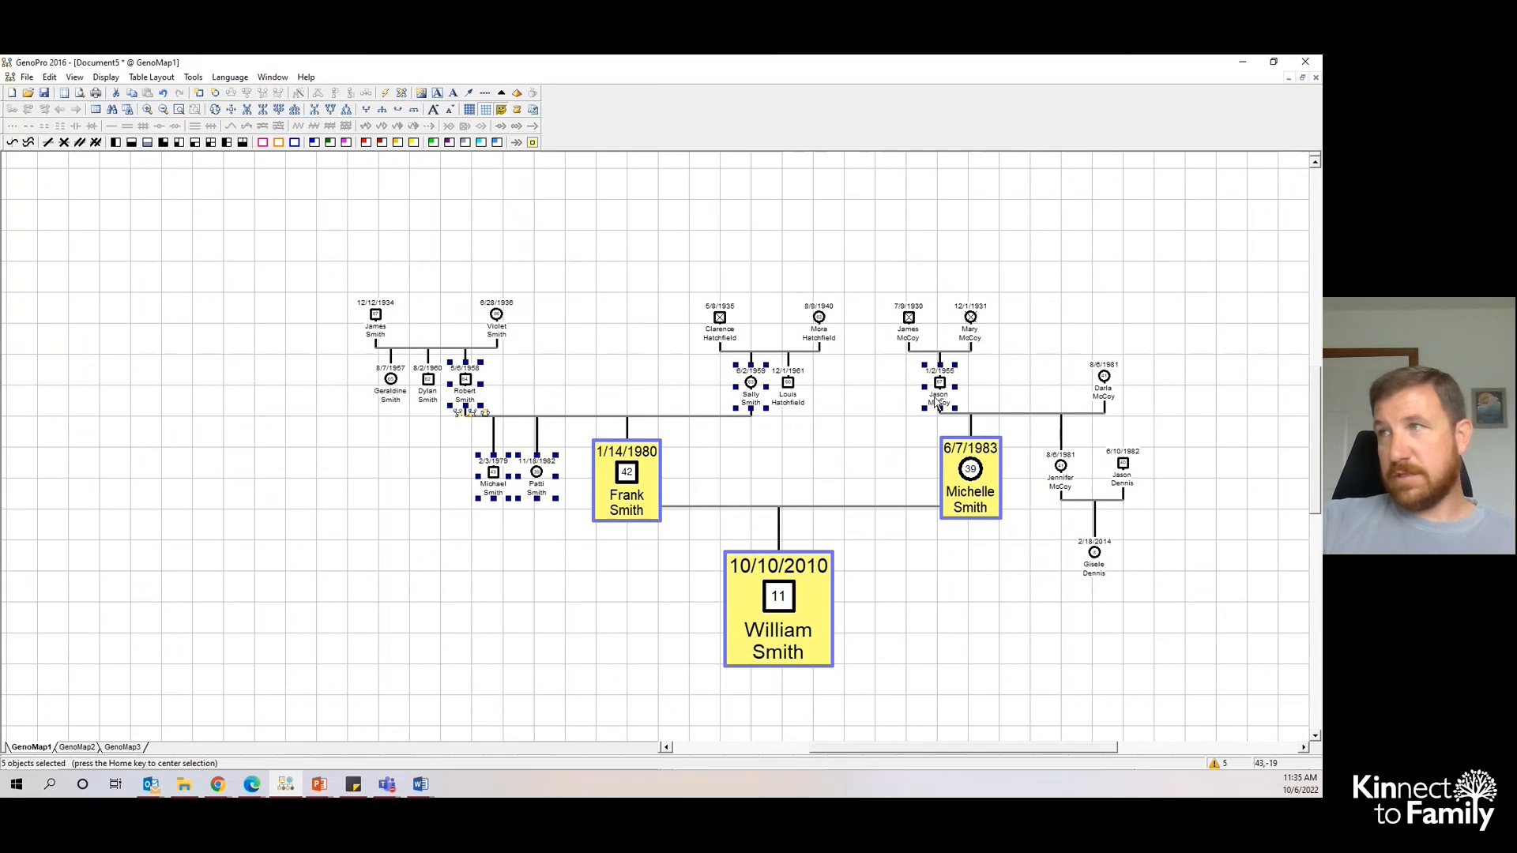
{"action": "left_click", "coordinate": [1108, 397], "text": "ctrl"}
{"action": "left_click", "coordinate": [1060, 472], "text": "ctrl"}
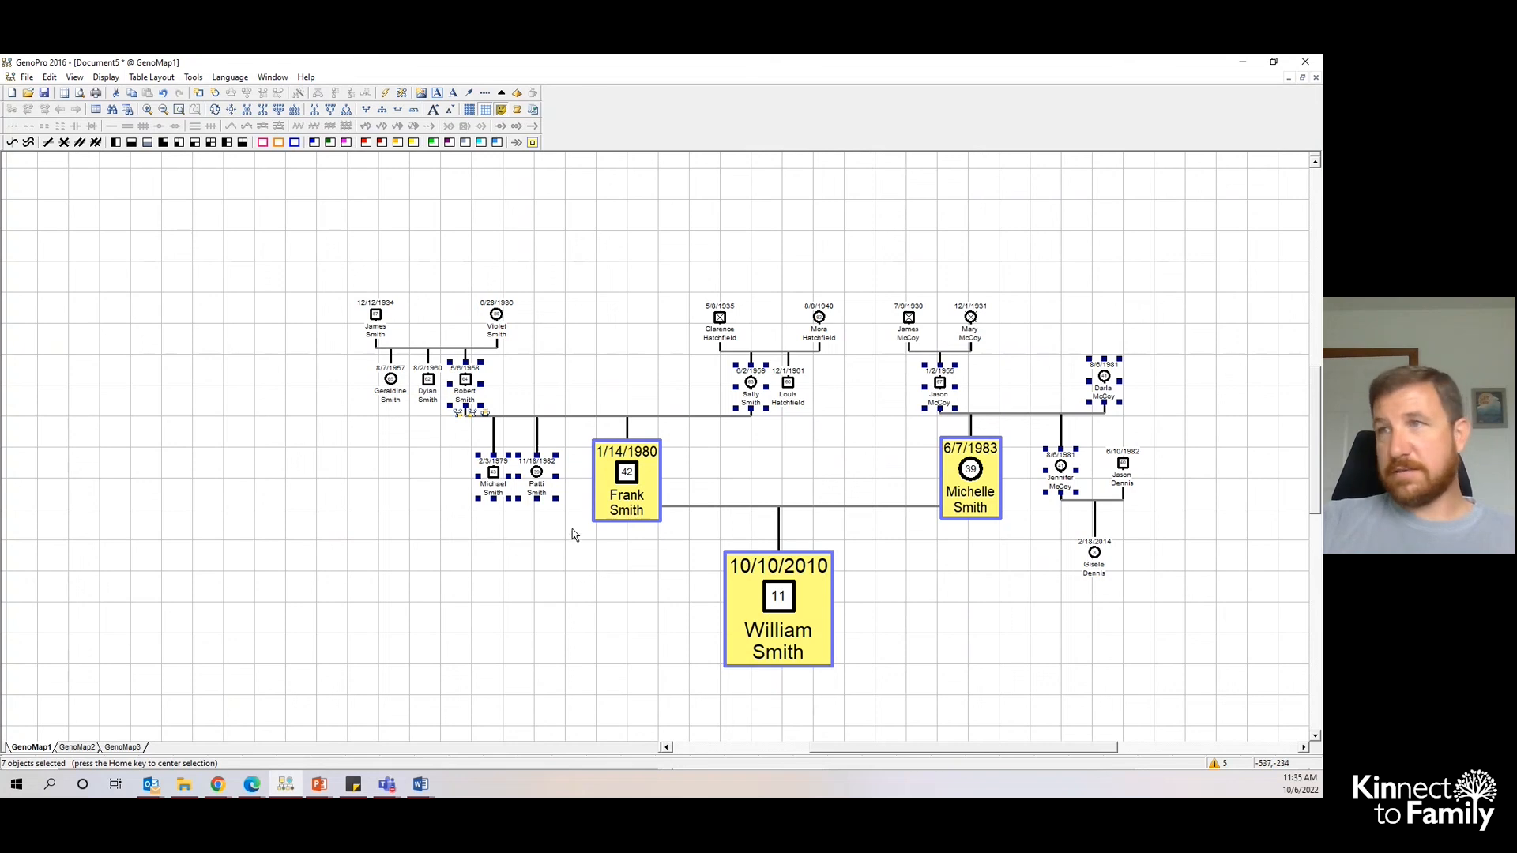
{"action": "right_click", "coordinate": [541, 482]}
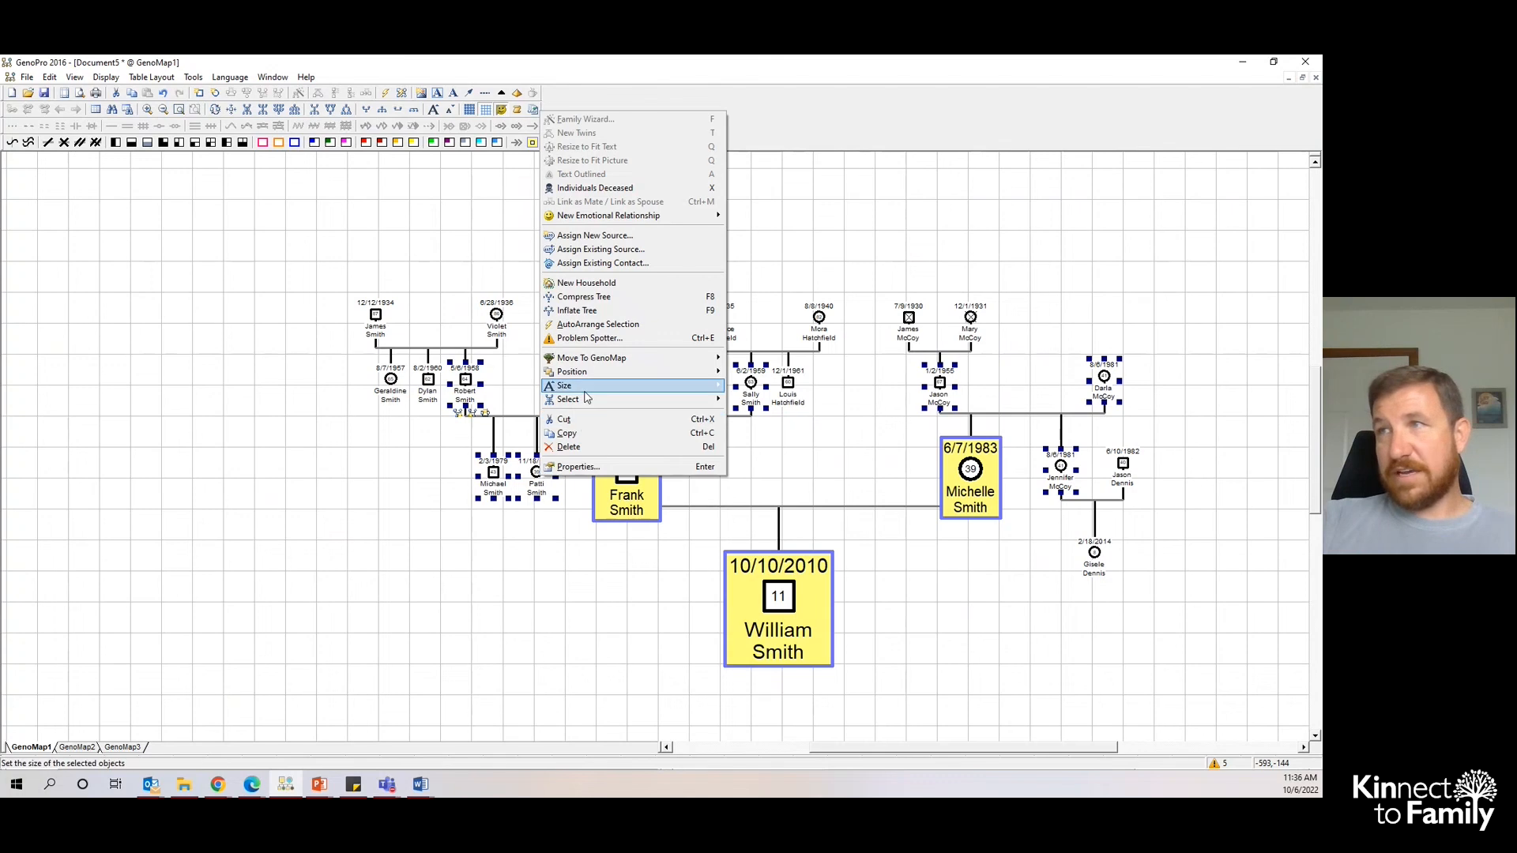
{"action": "mouse_move", "coordinate": [589, 389]}
{"action": "left_click", "coordinate": [754, 477]}
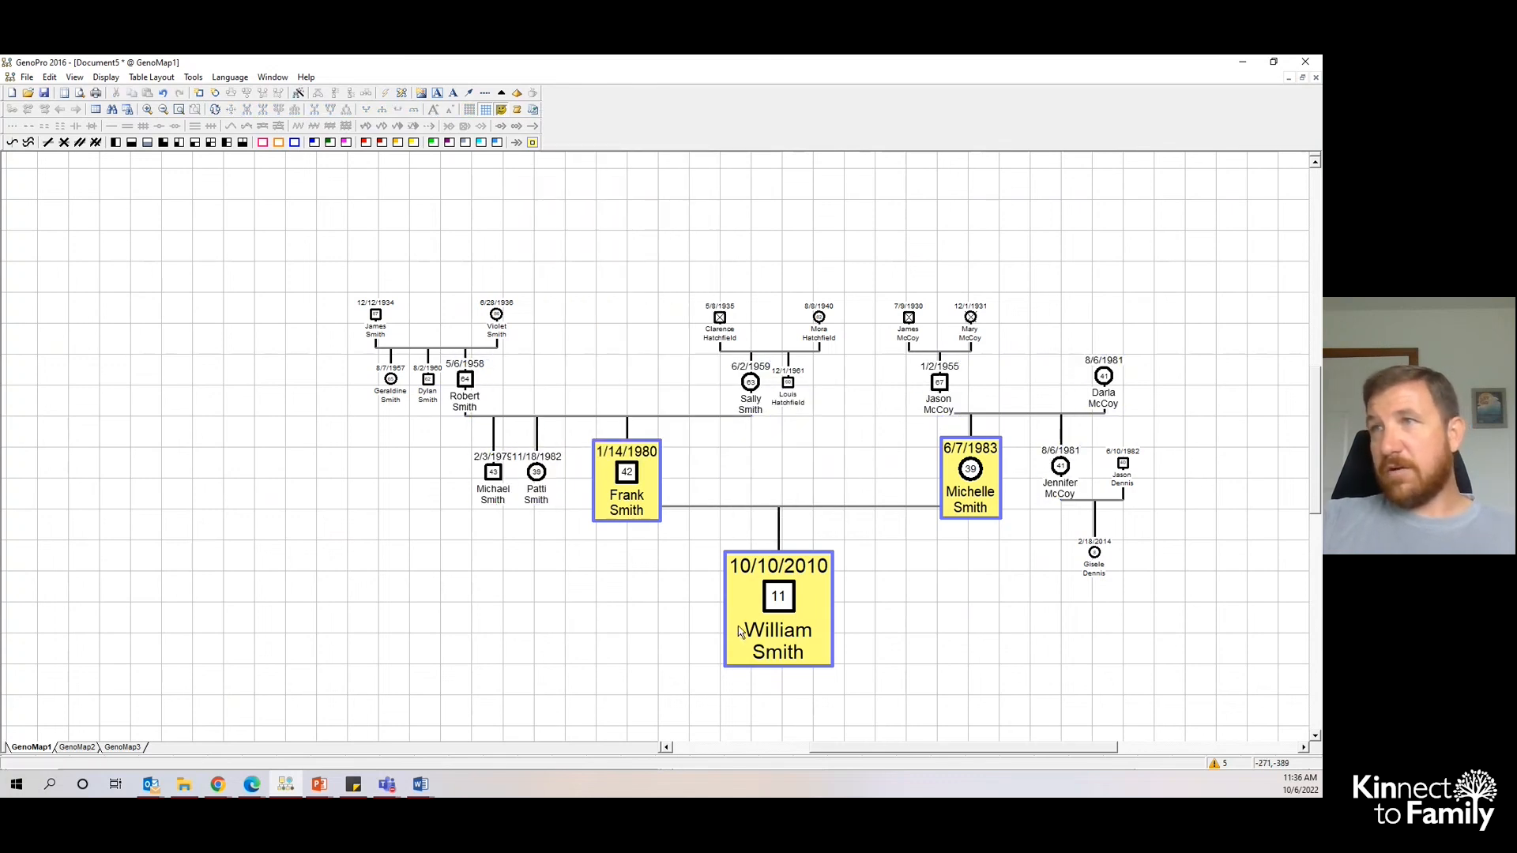
{"action": "scroll", "coordinate": [901, 616], "scroll_direction": "down", "scroll_amount": 1}
{"action": "left_click_drag", "start_coordinate": [953, 748], "coordinate": [965, 747]}
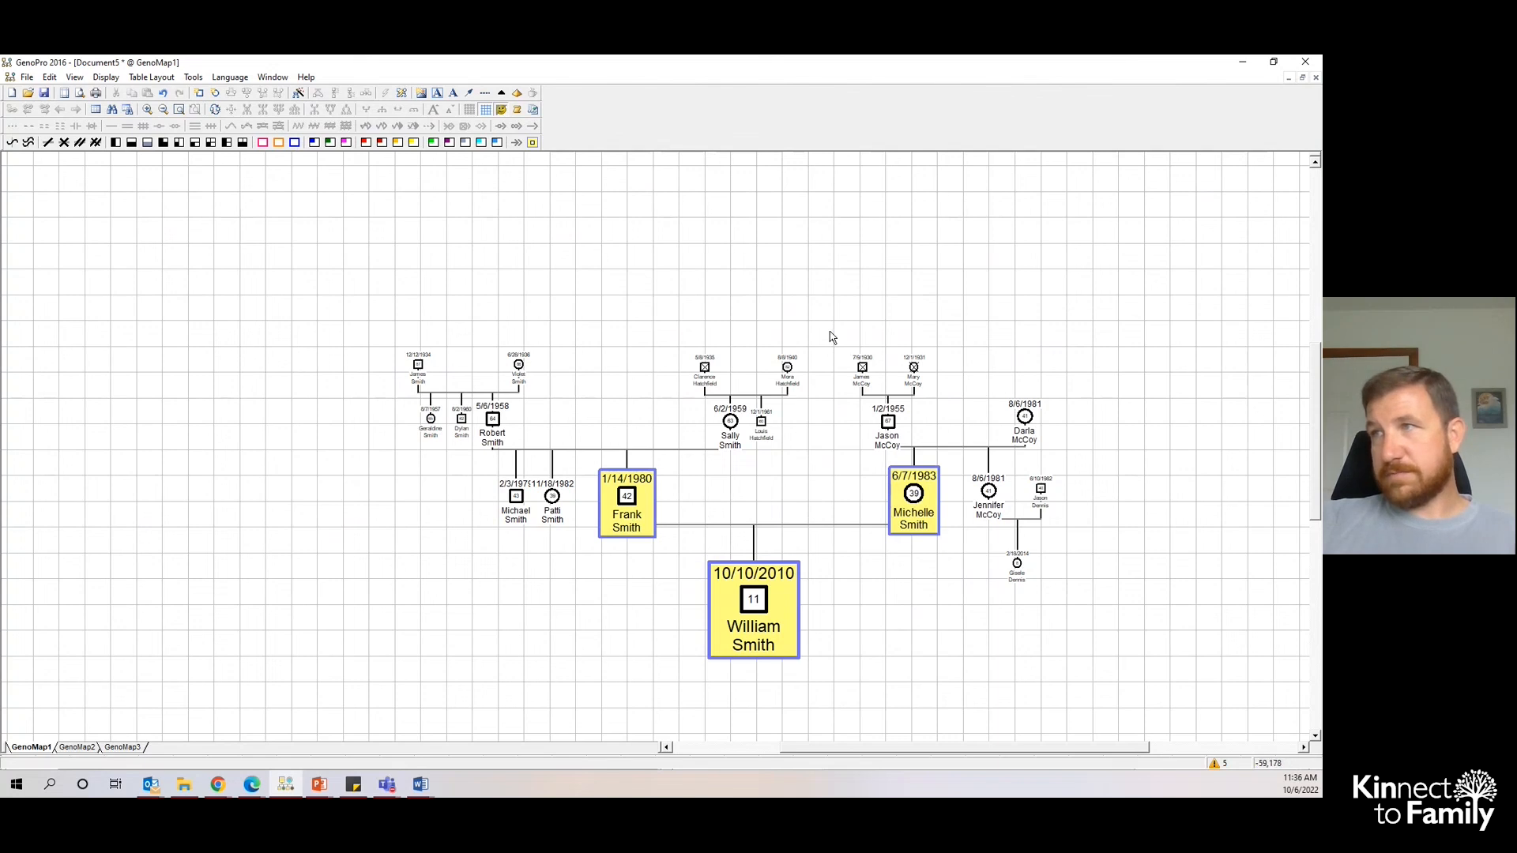
{"action": "scroll", "coordinate": [829, 337], "scroll_direction": "up", "scroll_amount": 1}
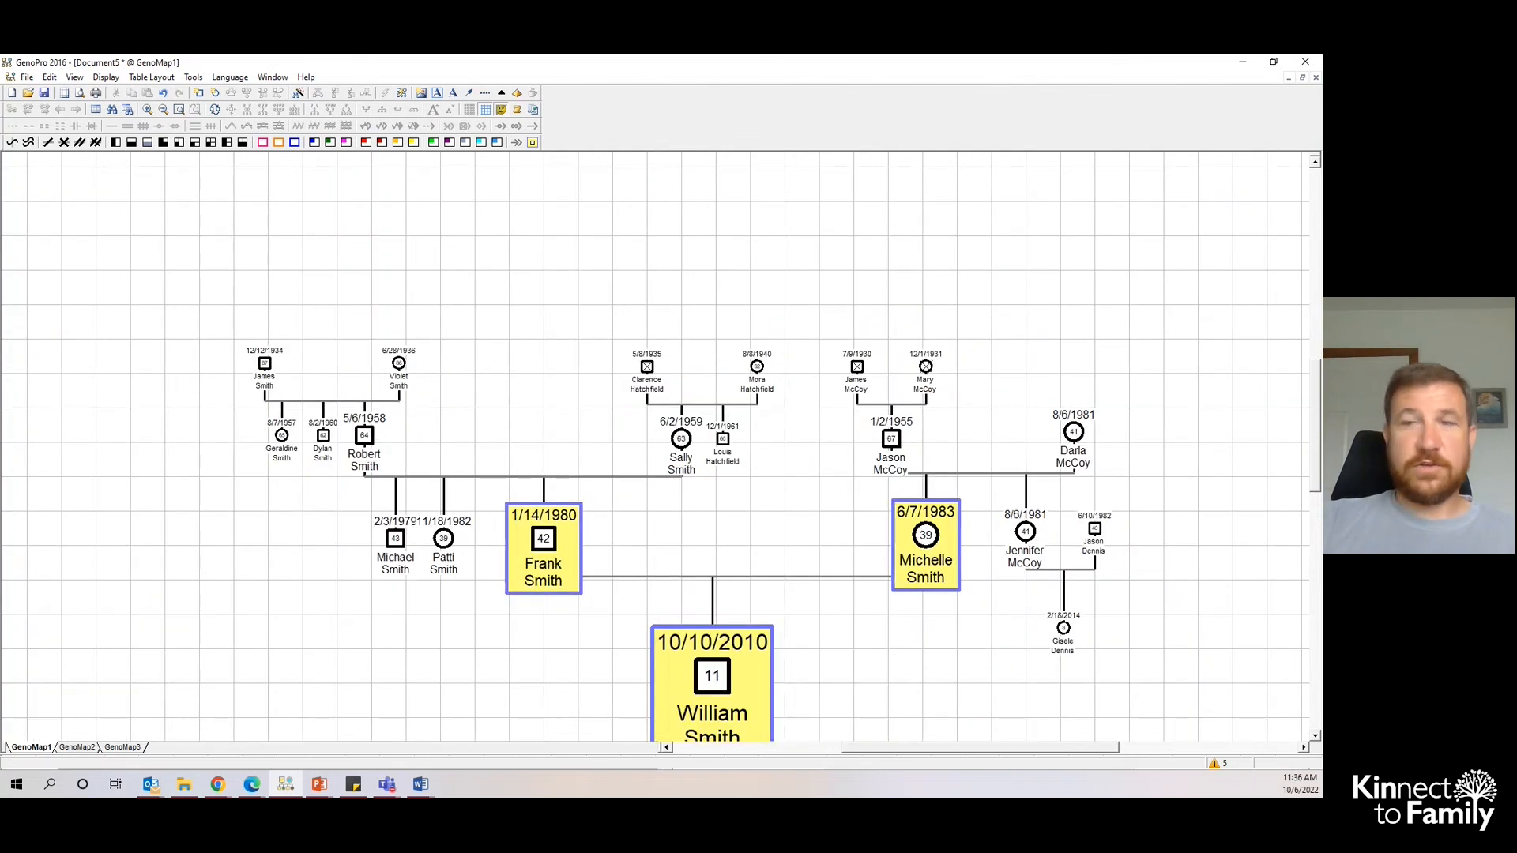